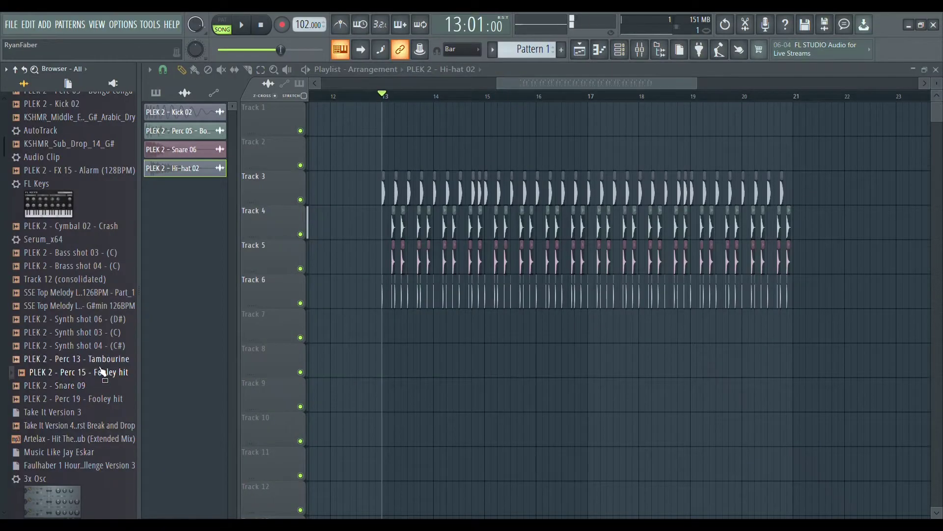
# - Place the PLEK 2 - Perc 15 - Fooley hit sample on Track 7 at the start of every bar from 13 to 20
pyautogui.moveTo(374, 343); pyautogui.dragTo(383, 335)
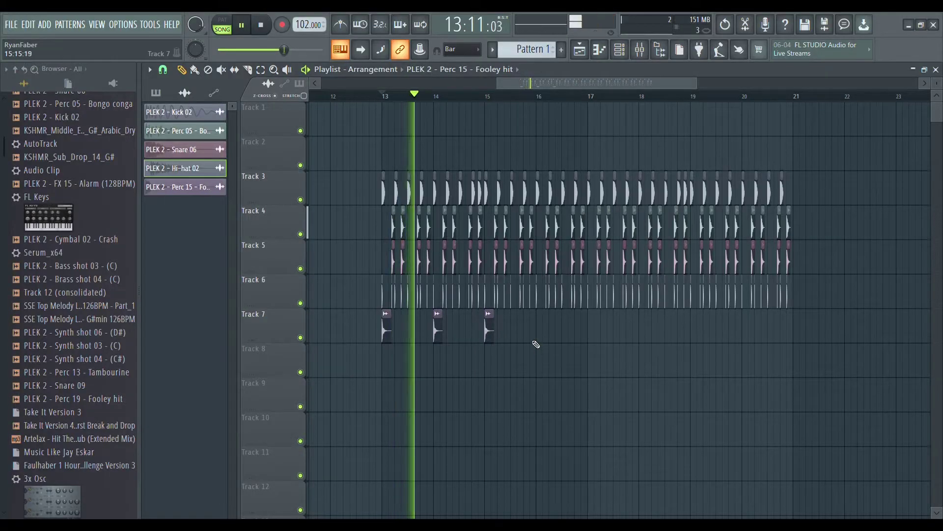
pyautogui.press('space')
# - Add the PLEK 2 - Perc 13 - Tambourine sample to Track 8 and build a pattern of short hits across bar 13
pyautogui.click(87, 373)
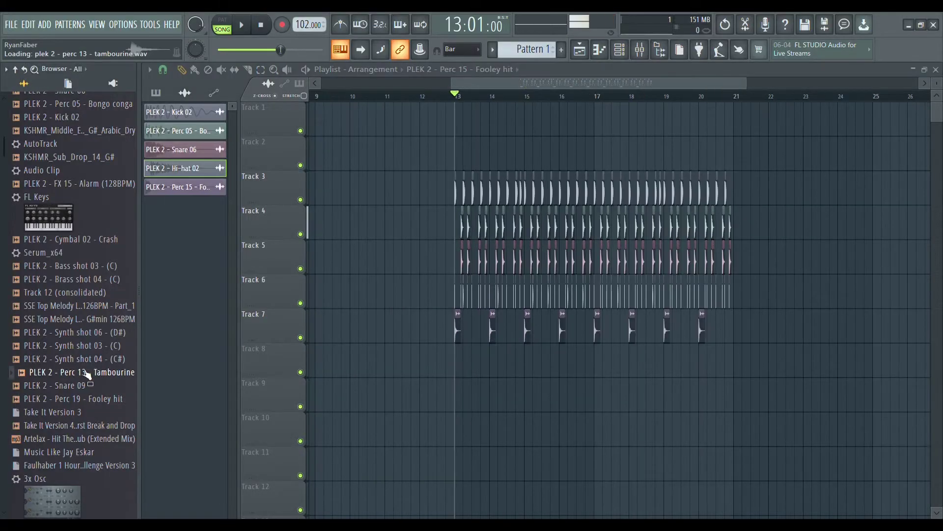
pyautogui.moveTo(468, 357); pyautogui.dragTo(473, 379)
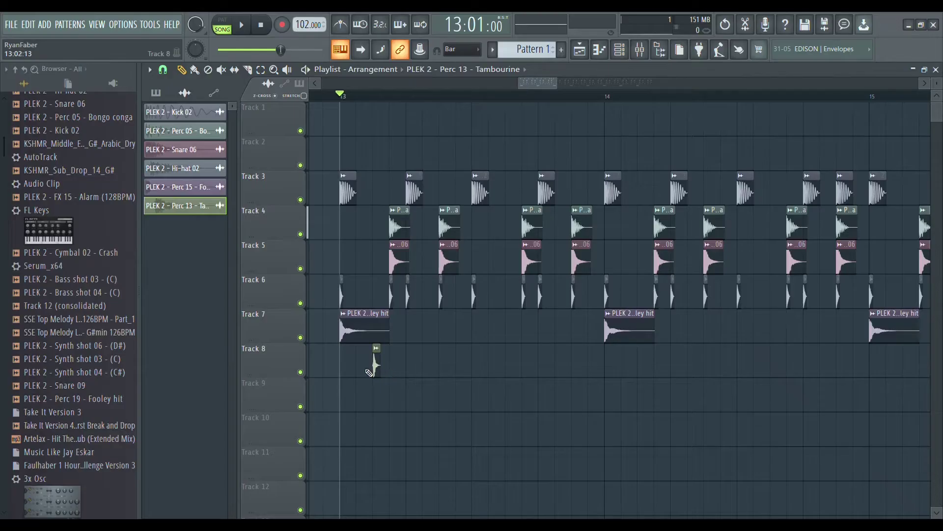
pyautogui.click(361, 361)
pyautogui.press('space')
# - Copy the bar 13 tambourine pattern into bar 14 and delete the copy's last two hits
pyautogui.moveTo(492, 382); pyautogui.dragTo(590, 392)
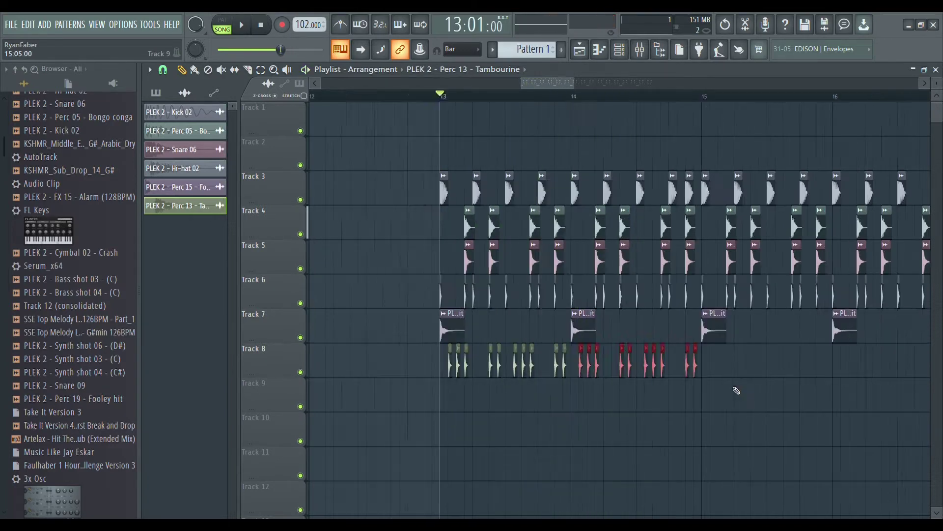
pyautogui.scroll(2, 737, 390)
pyautogui.keyDown('ctrl'); pyautogui.click(737, 391); pyautogui.keyUp('ctrl')
pyautogui.rightClick(676, 371)
pyautogui.rightClick(664, 372)
# - Add an extra Perc 05 - Bongo conga hit on Track 4 just before bar 15 and repeat the tambourine pattern through bar 20
pyautogui.press('space')
pyautogui.scroll(-1, 659, 353)
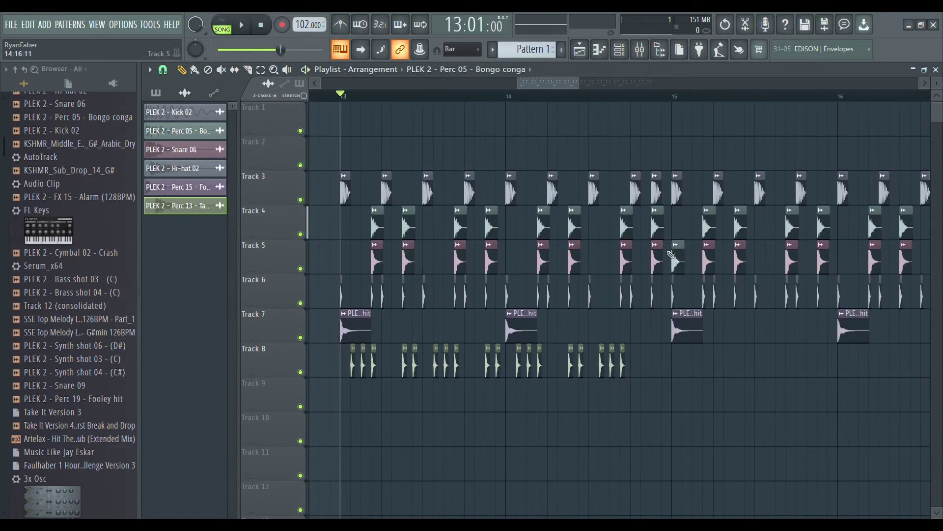
pyautogui.press('space')
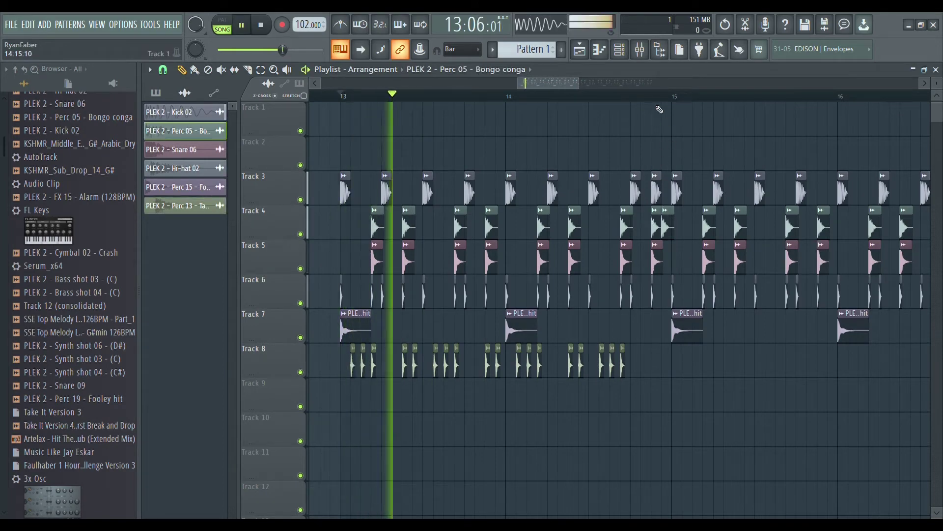
pyautogui.click(595, 96)
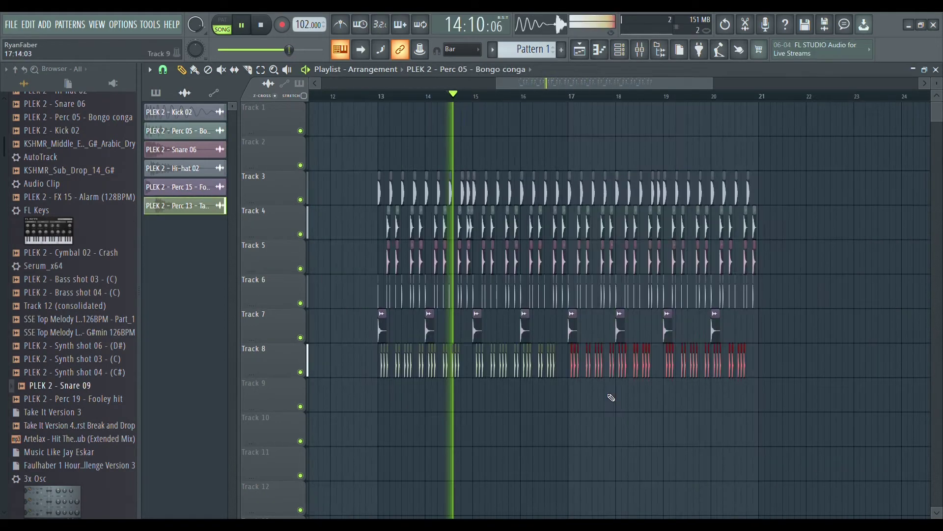
pyautogui.press('space')
# - Open the channel settings of the PLEK 2 - Kick 02 clip and show the mixer
pyautogui.doubleClick(365, 196)
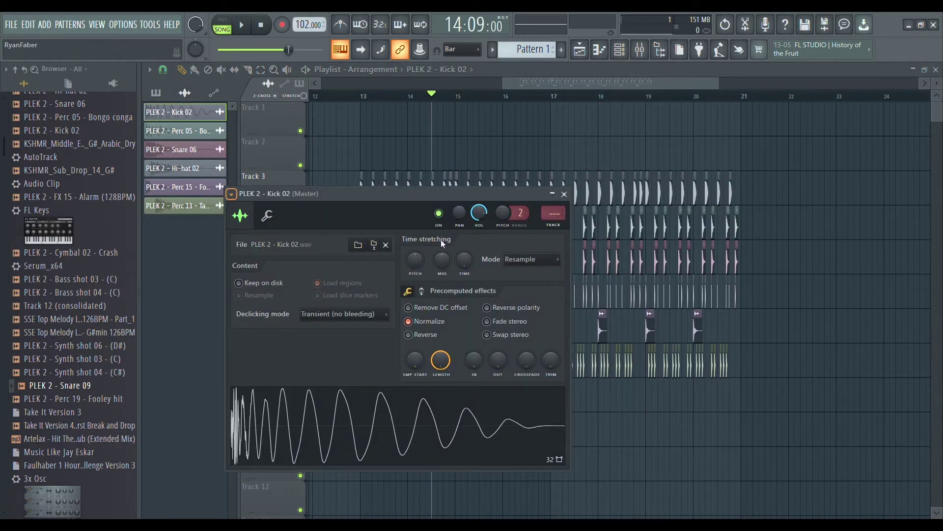
pyautogui.press('F9')
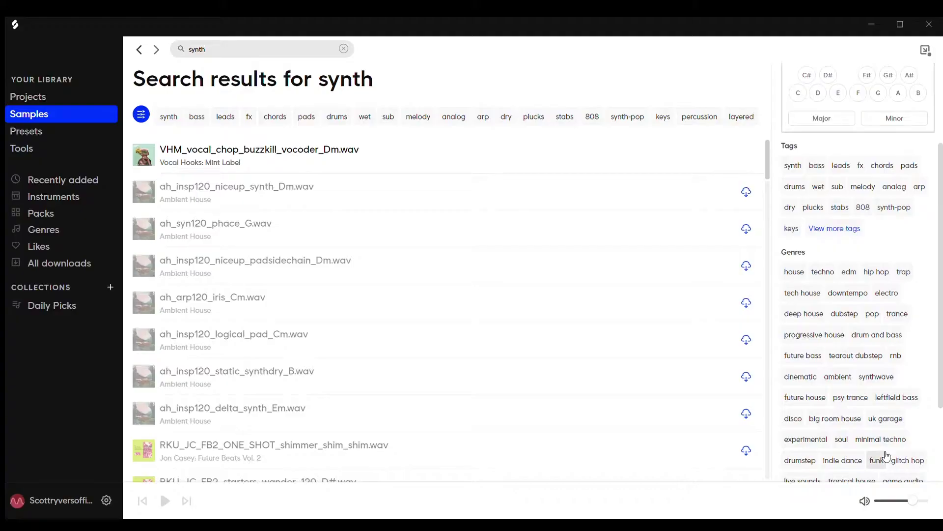
# - Switch to Splice, search moombahton samples for synth, tropical and guitar, clear the melody tag, and preview guitar loops
pyautogui.scroll(-1, 881, 452)
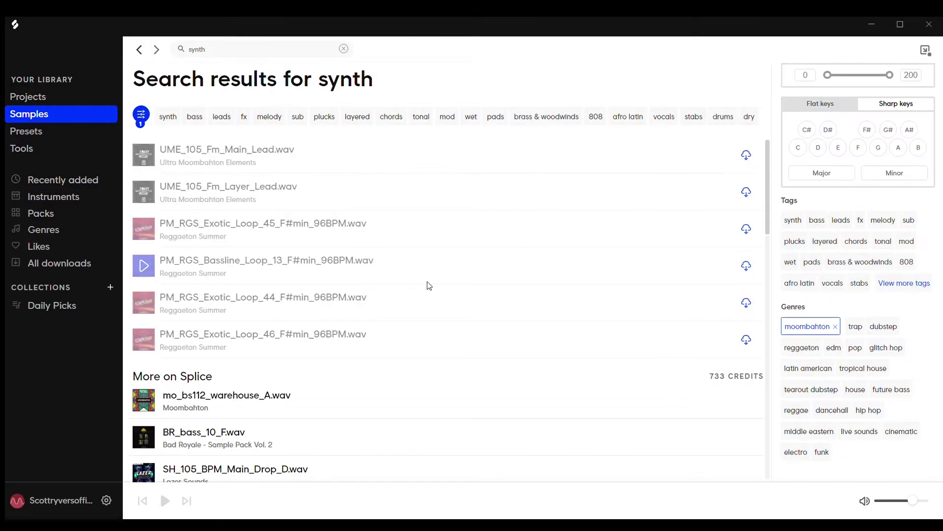
pyautogui.scroll(-3, 437, 277)
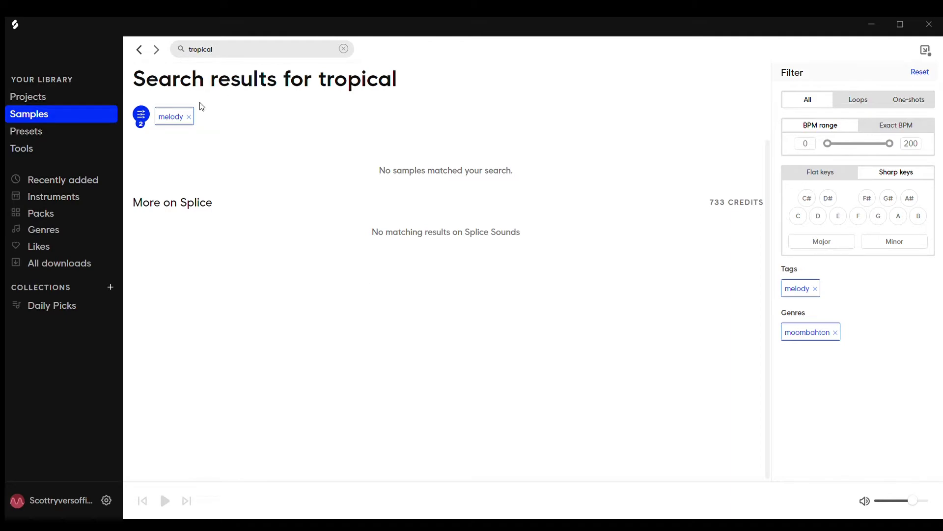
pyautogui.click(192, 121)
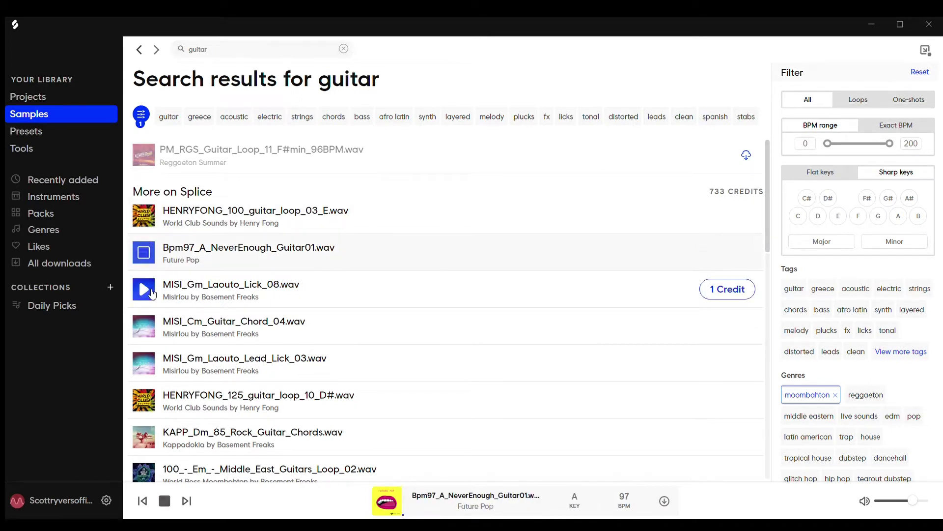
pyautogui.click(146, 407)
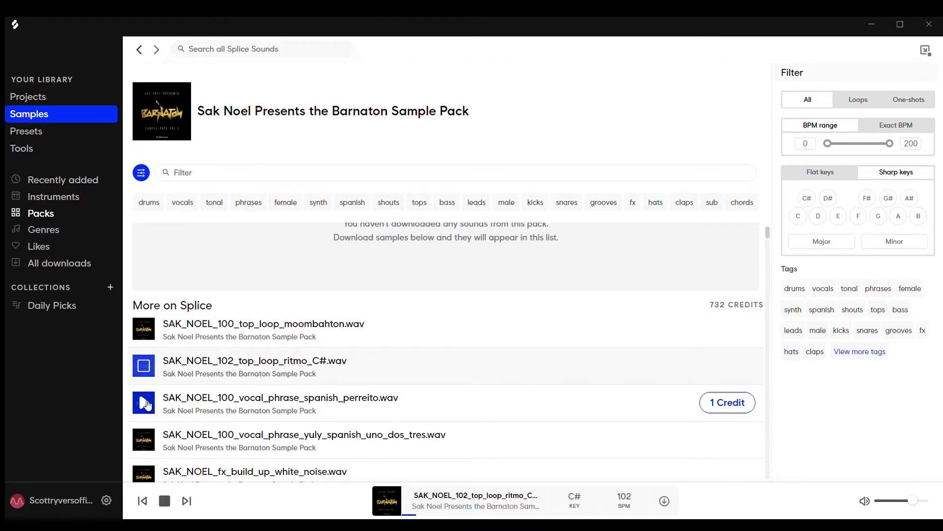
# - Download SAK_NOEL_102_top_loop_ritmo_C#, SAK_NOEL_105_top_loop_latin_percussion and SAK_NOEL_100_chords_loop_pluck_C#min from the Barnaton Sample Pack
pyautogui.click(742, 369)
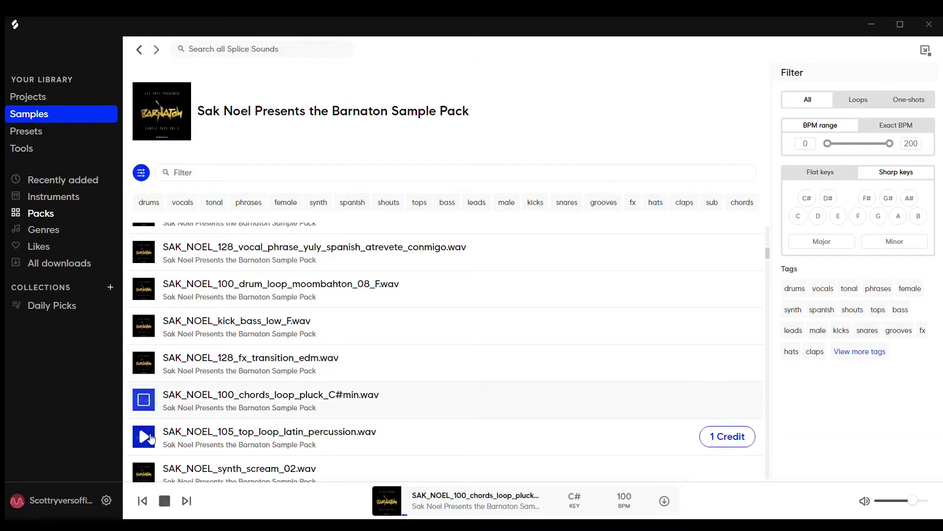
pyautogui.click(144, 436)
pyautogui.scroll(-1, 147, 430)
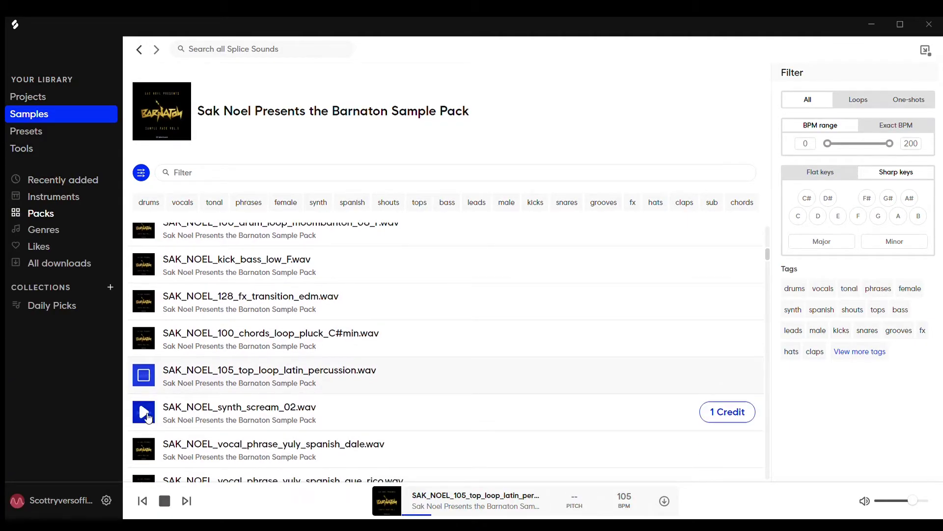
pyautogui.press('Up')
pyautogui.scroll(-1, 329, 371)
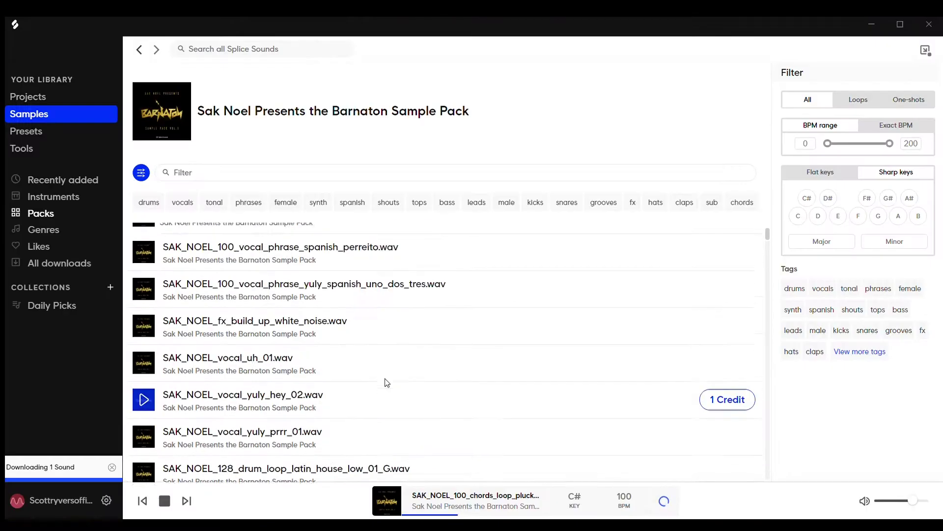
pyautogui.scroll(3, 319, 347)
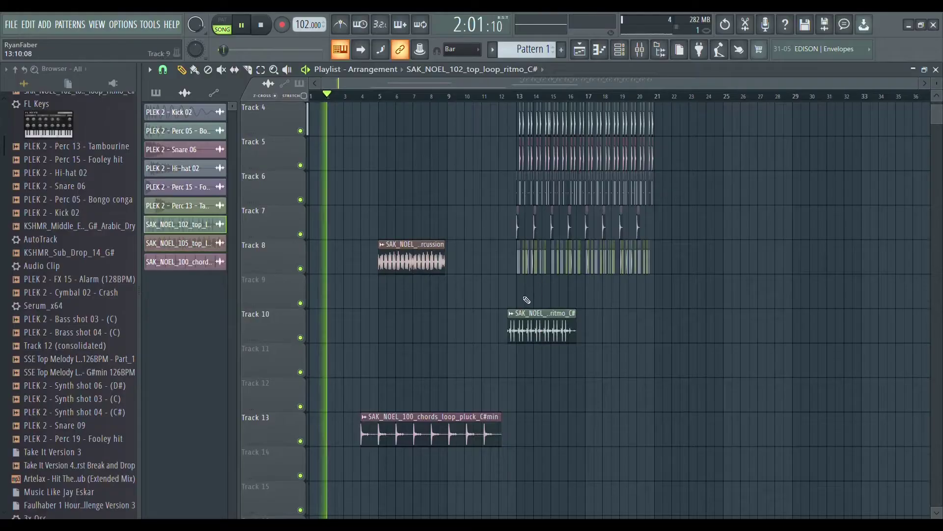
# - In FL Studio, align SAK_NOEL_102_top_loop_ritmo_C# to bar 13 on Track 10 with a copy at bar 17, and save the project
pyautogui.click(520, 96)
pyautogui.scroll(4, 526, 236)
pyautogui.scroll(-4, 467, 353)
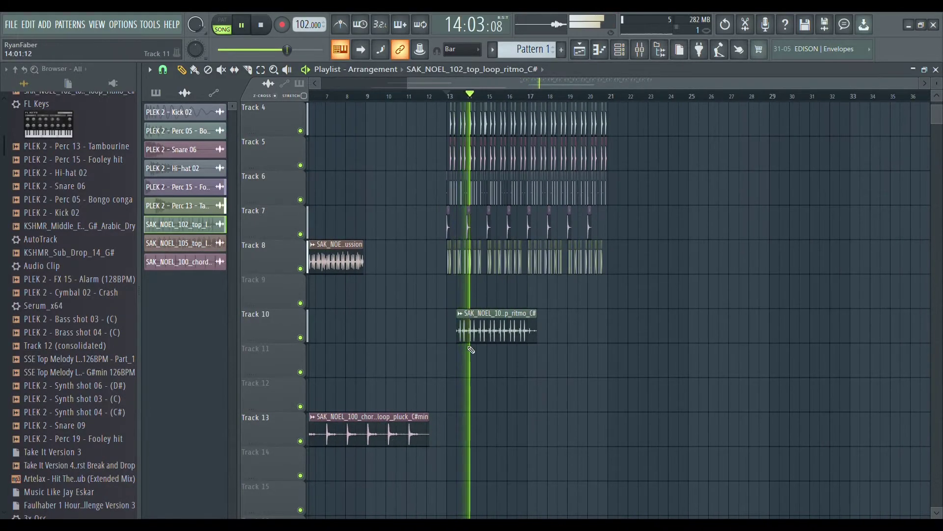
pyautogui.scroll(3, 470, 352)
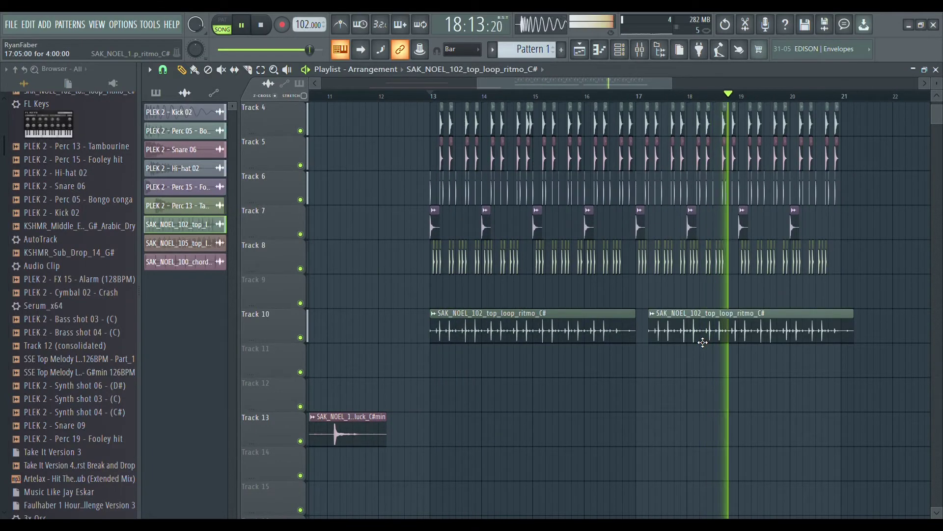
pyautogui.hotkey('ctrl', 's')
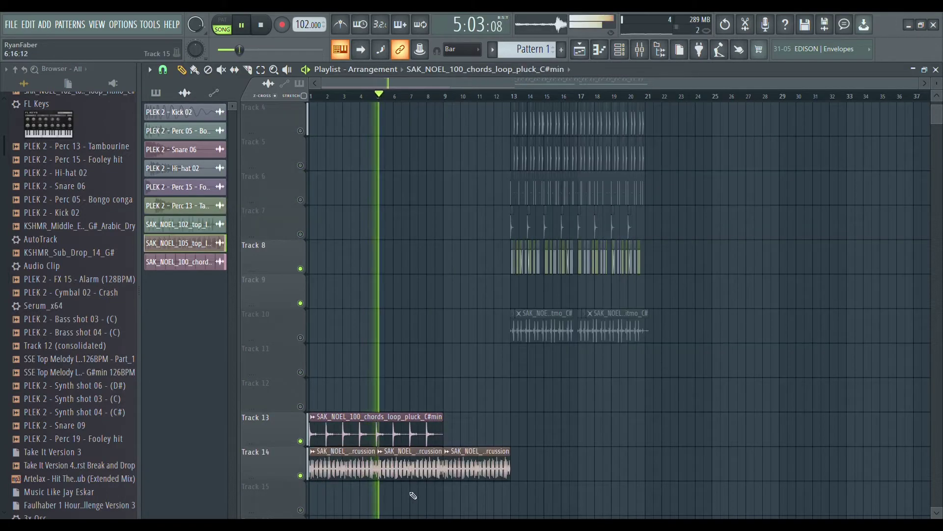
# - Lower the level of the SAK_NOEL_100_chords_loop_pluck_C#min loop in the mixer
pyautogui.scroll(-3, 415, 462)
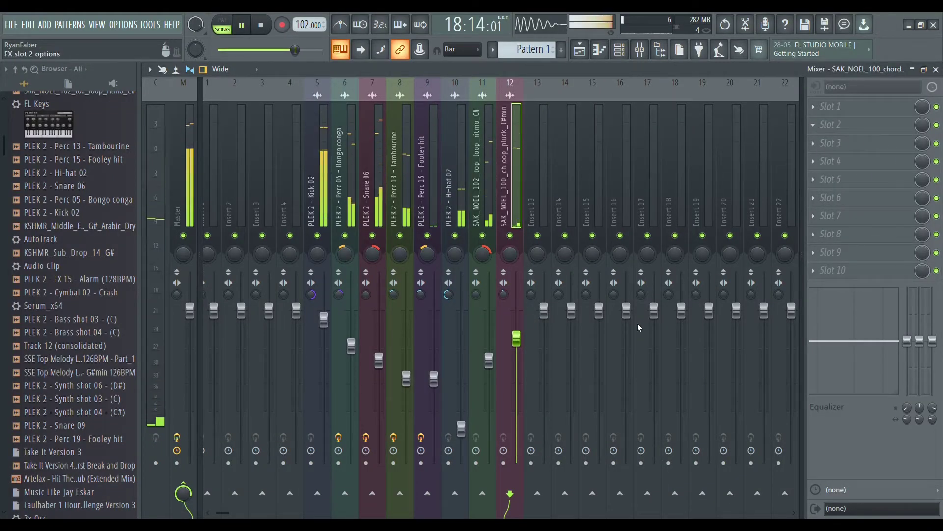
pyautogui.click(645, 353)
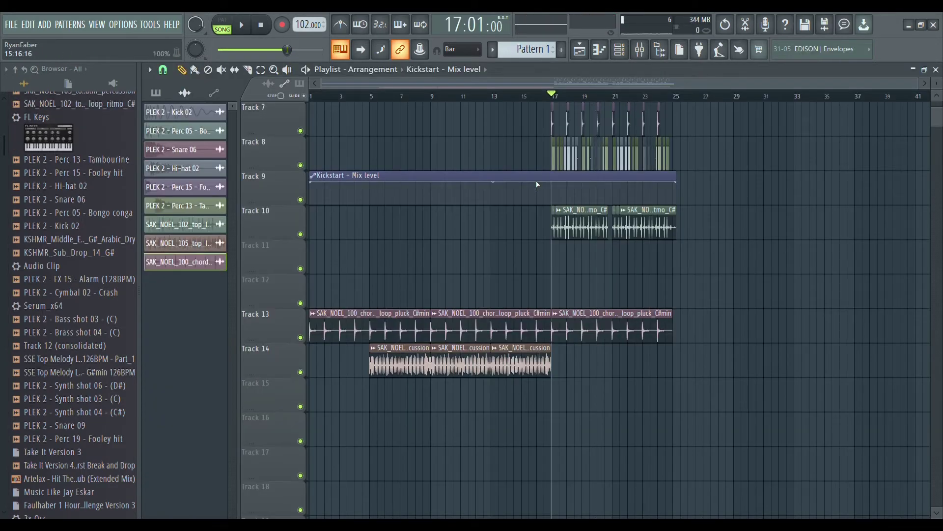
# - Shape the Kickstart - Mix level automation so it stays low until bar 17 and steps up there
pyautogui.moveTo(537, 183); pyautogui.dragTo(504, 381)
pyautogui.moveTo(624, 387); pyautogui.dragTo(537, 345)
pyautogui.press('space')
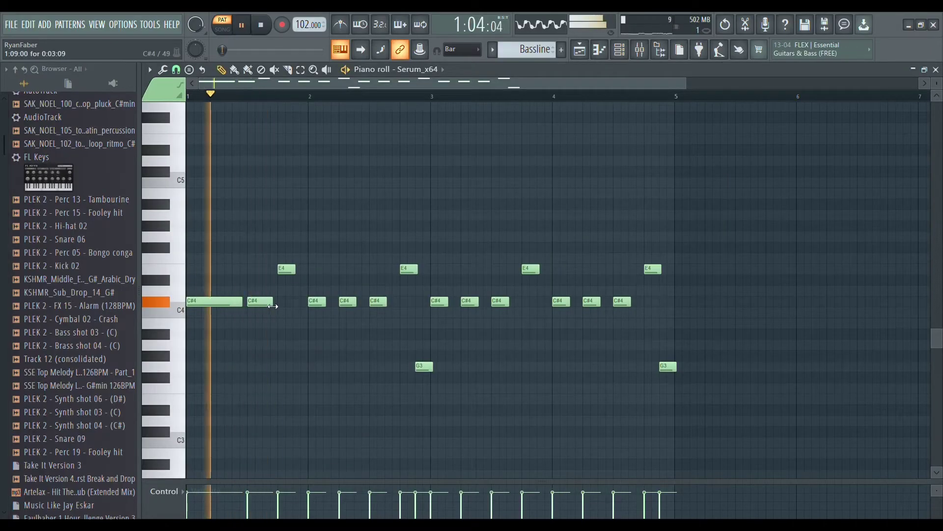
# - Lengthen the first E4 and the C#4 notes in bars 1 and 2 of the Bassline, merging the two short C#4 notes at bar 2
pyautogui.moveTo(273, 306); pyautogui.dragTo(289, 306)
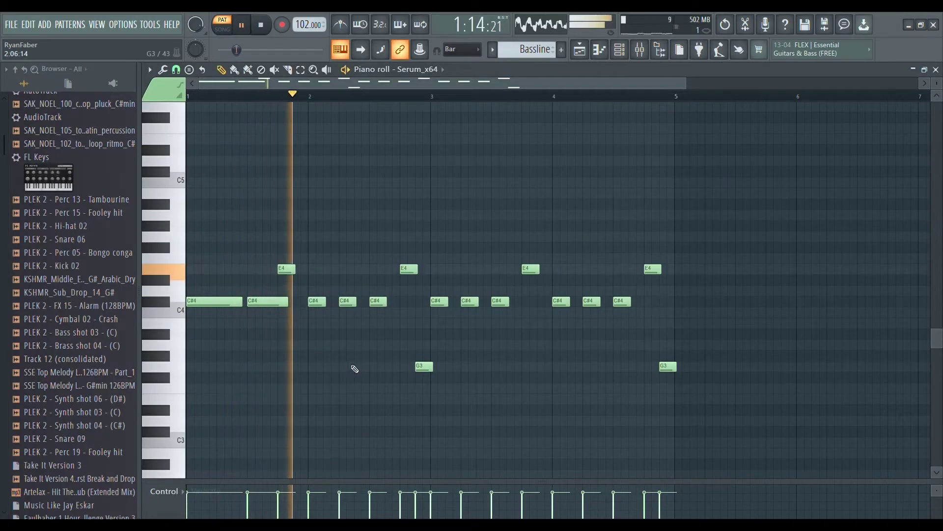
pyautogui.moveTo(296, 269); pyautogui.dragTo(304, 268)
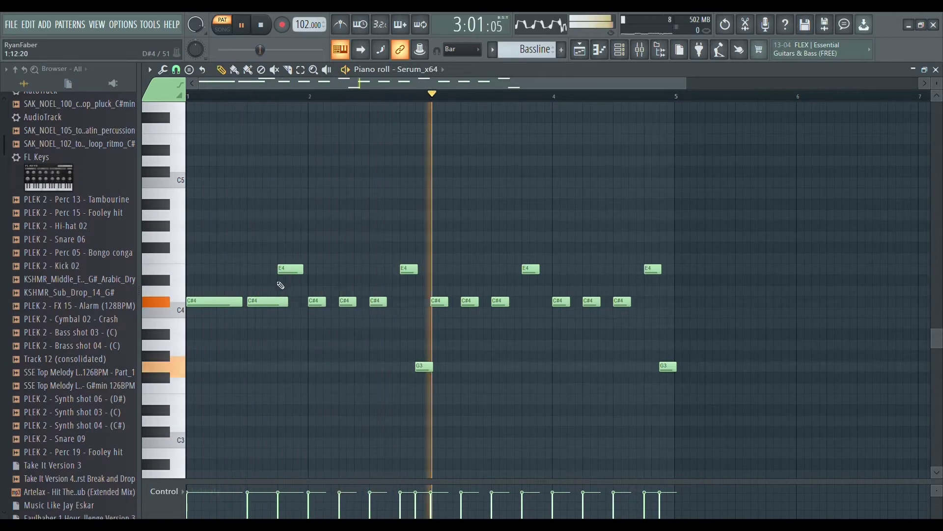
pyautogui.moveTo(325, 303); pyautogui.dragTo(357, 303)
pyautogui.click(371, 302)
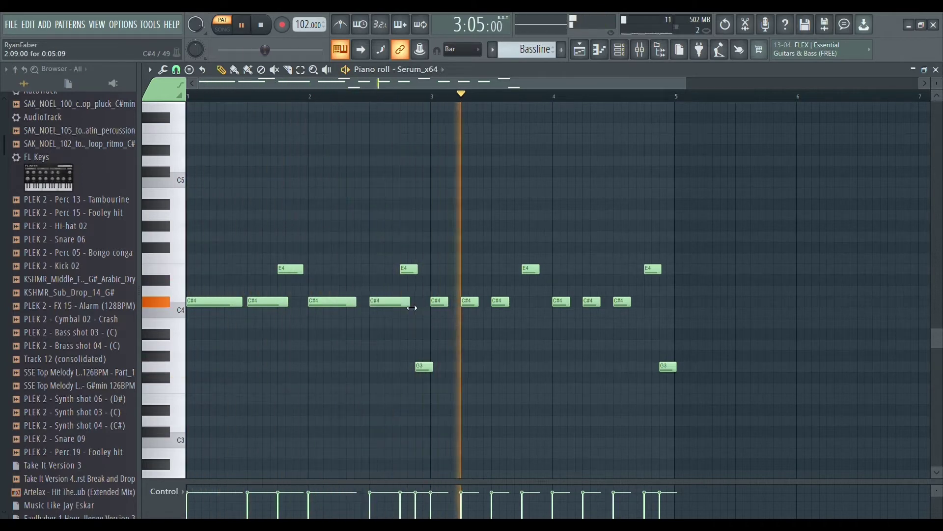
# - Shorten the second C#4, merge the short C#4 notes opening bars 3 and 4, and raise the Bassline's final G3 by an octave
pyautogui.moveTo(293, 302); pyautogui.dragTo(278, 302)
pyautogui.rightClick(439, 302)
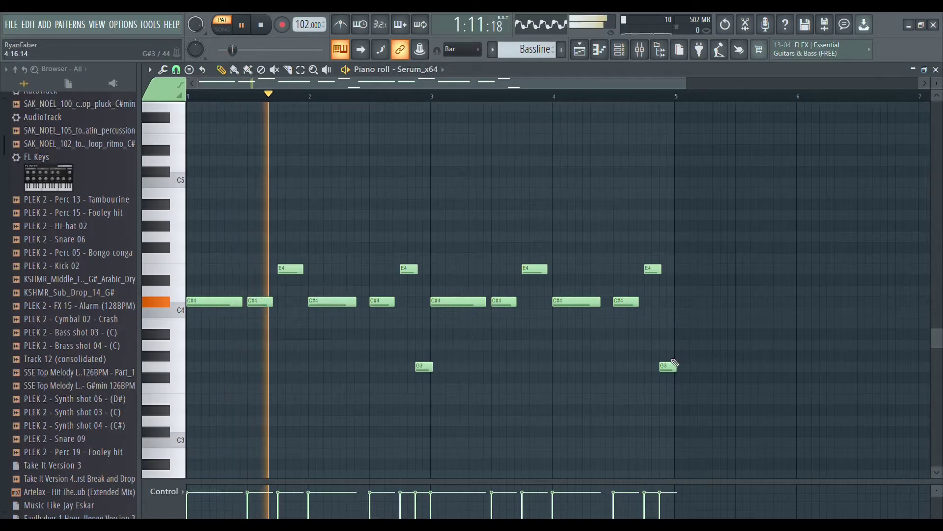
pyautogui.click(666, 365)
pyautogui.hotkey('ctrl', 'Up')
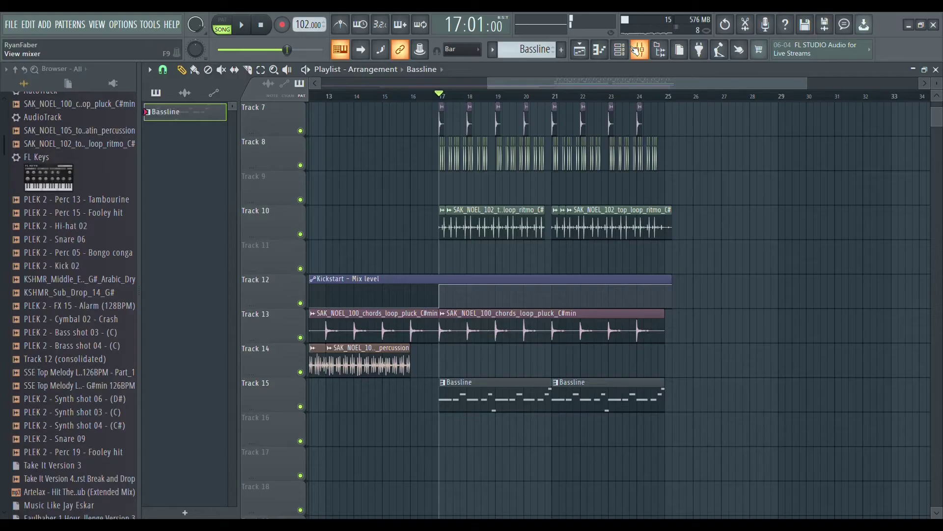
# - Open the channel rack
pyautogui.click(619, 50)
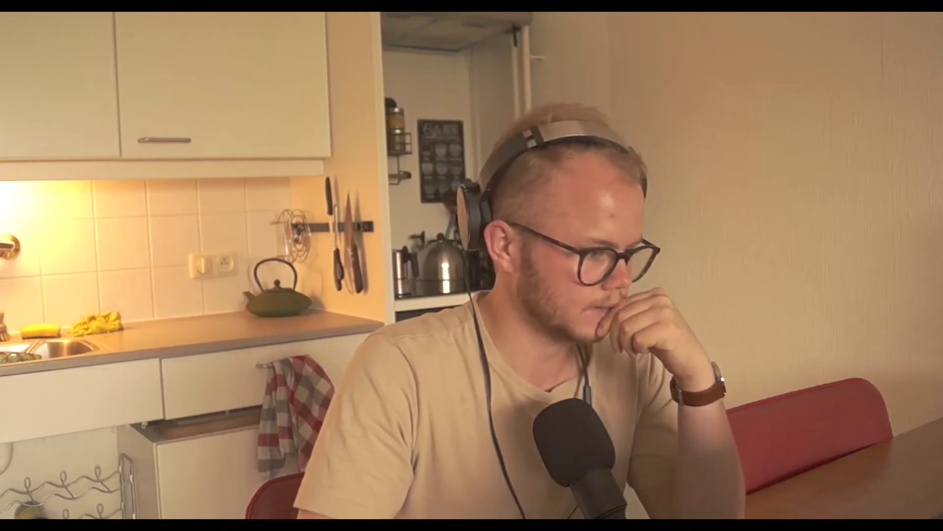
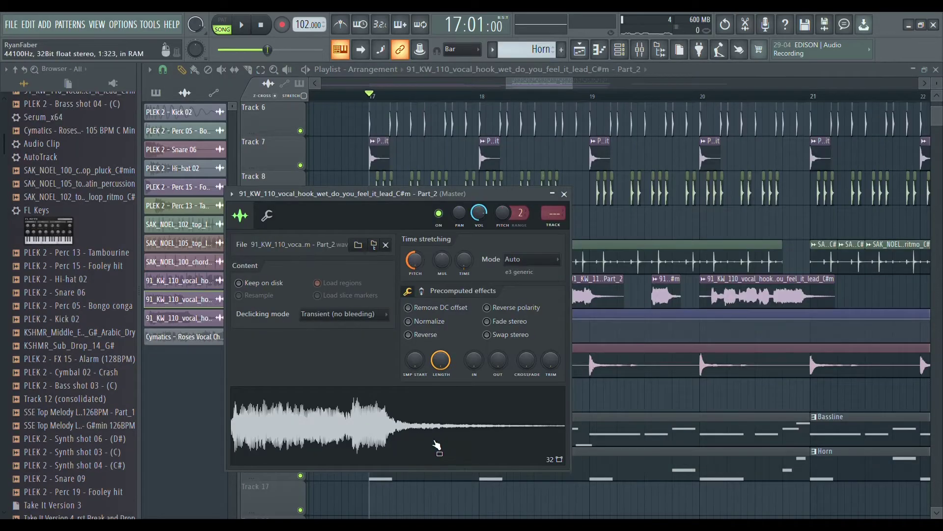
# - Close the channel settings of the vocal hook's Part_2 sample and adjust the Serum_x64 level in the mixer
pyautogui.click(565, 195)
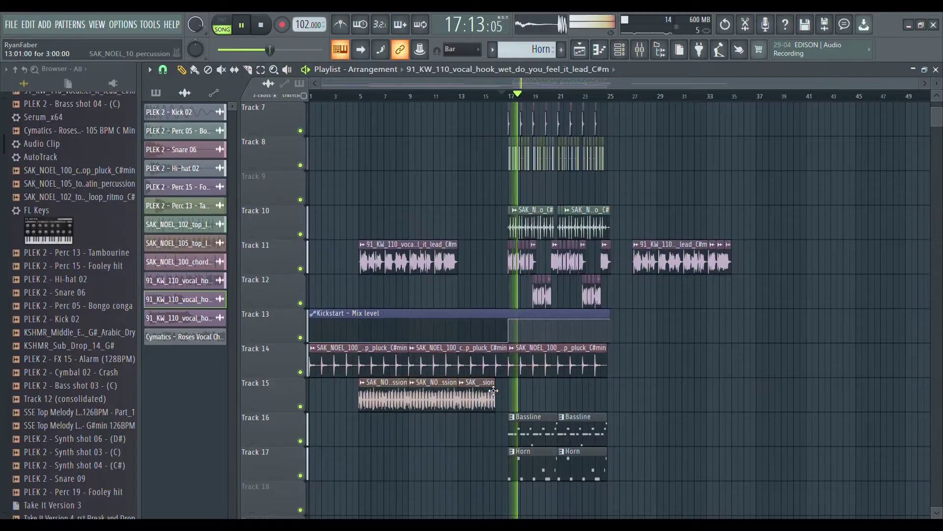
pyautogui.click(638, 52)
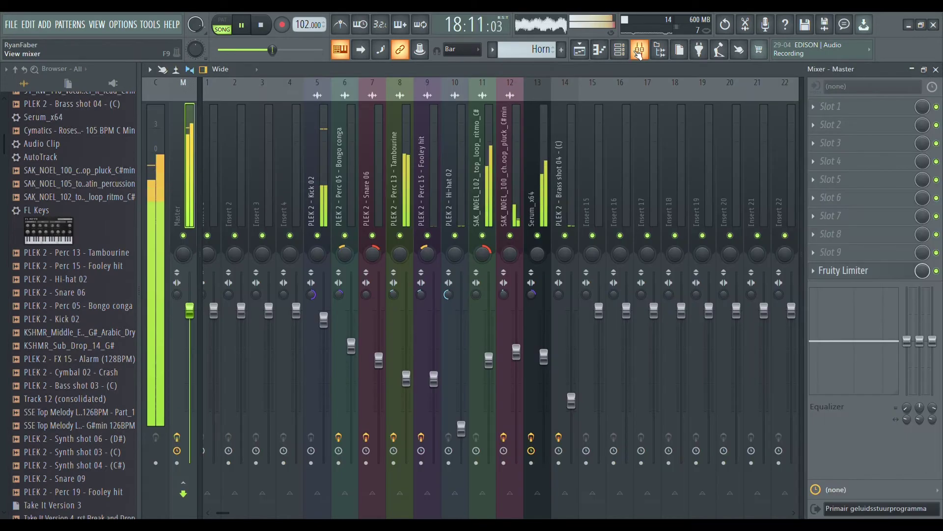
pyautogui.click(543, 357)
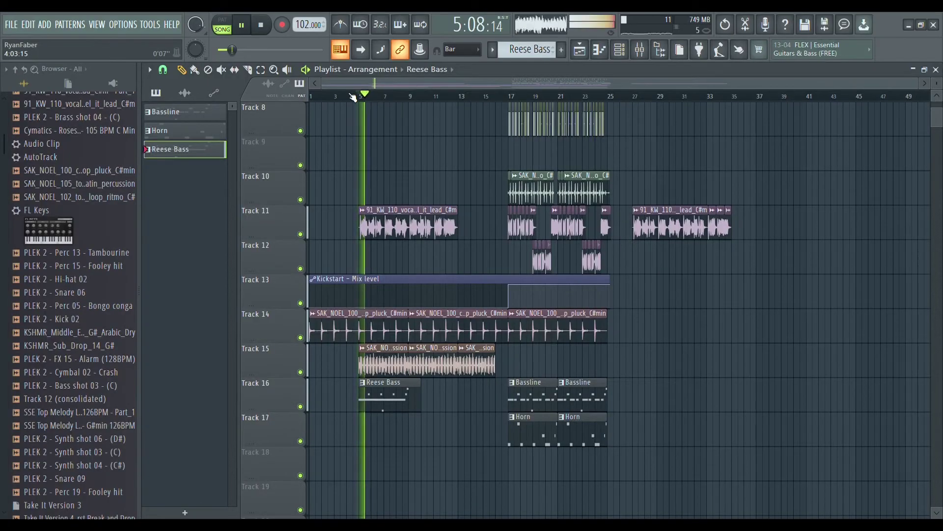
# - Add another PLEK 2 - Cymbal 02 - Crash clip on Track 10 at bar 19
pyautogui.scroll(-2, 383, 231)
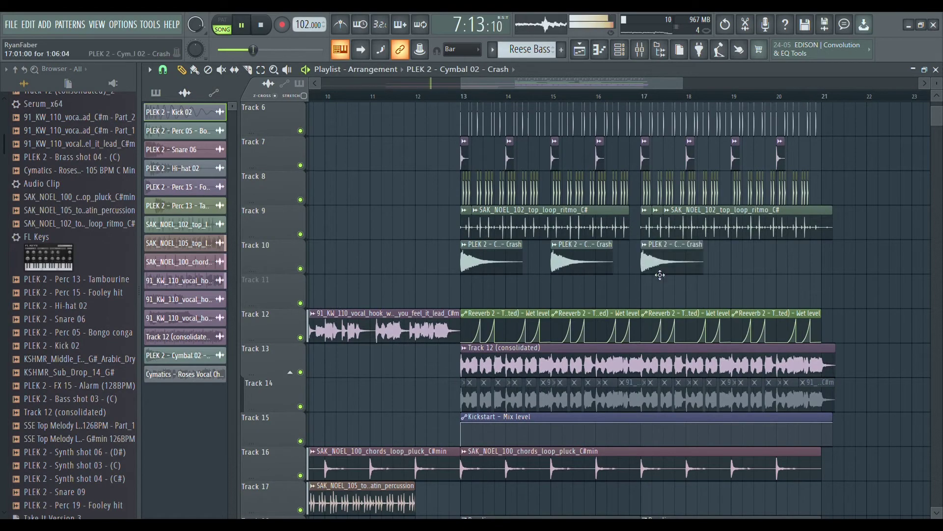
pyautogui.click(749, 257)
pyautogui.scroll(3, 590, 289)
pyautogui.scroll(5, 623, 240)
pyautogui.scroll(-3, 663, 263)
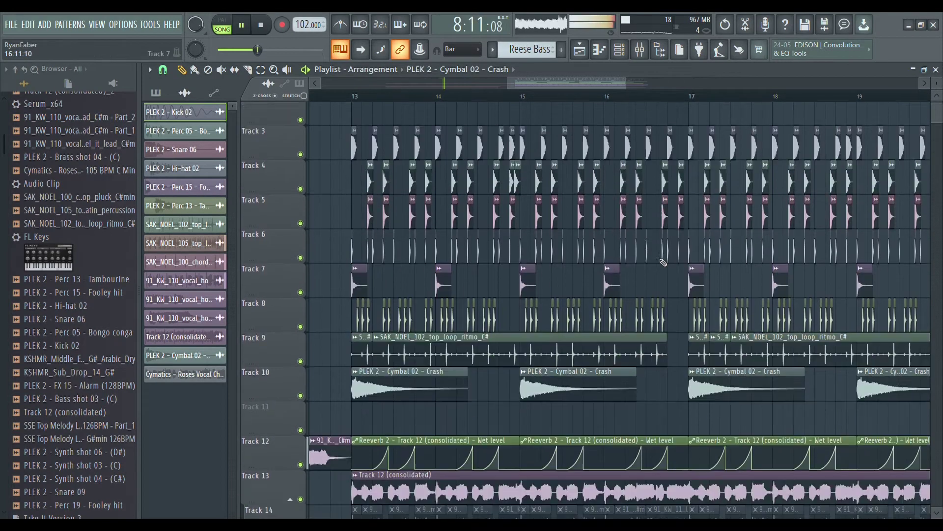
# - Add extra PLEK 2 - Snare 06 hits on Track 5 just before bar 17
pyautogui.scroll(5, 661, 333)
pyautogui.scroll(3, 643, 310)
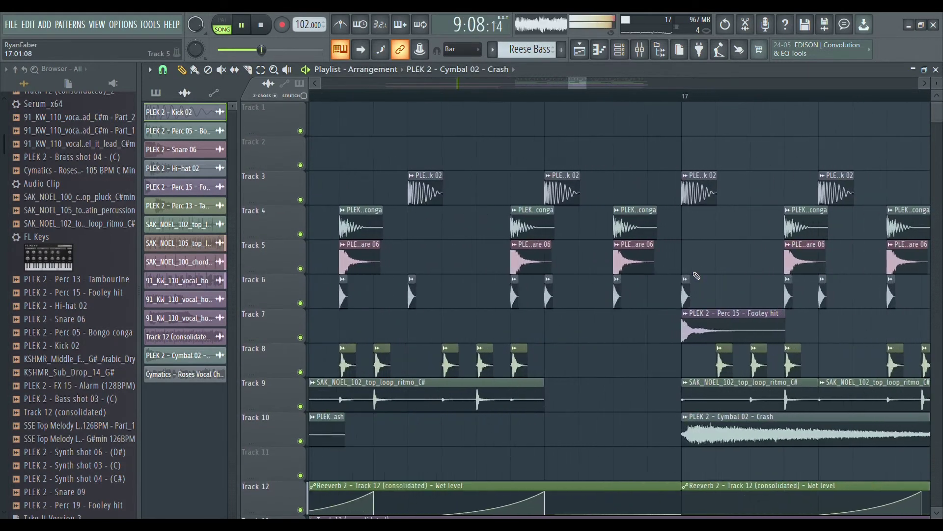
pyautogui.scroll(3, 633, 291)
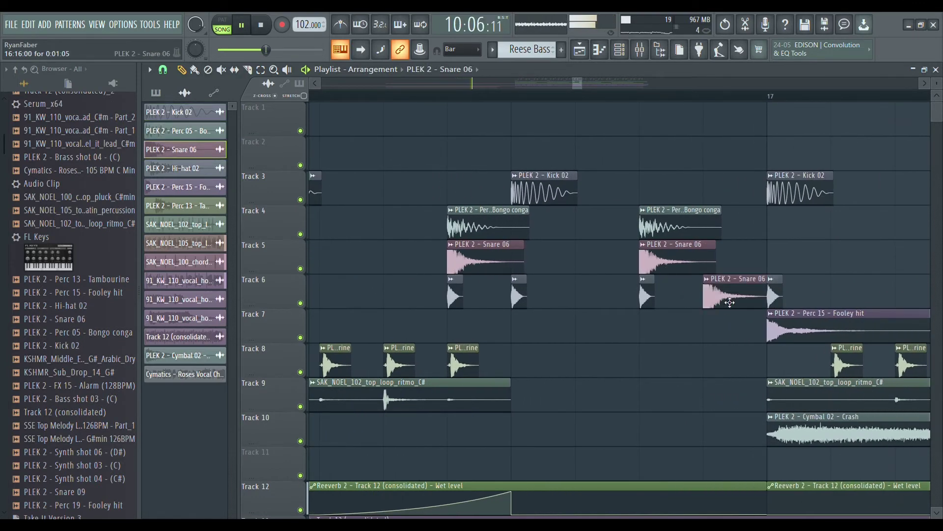
pyautogui.moveTo(729, 302); pyautogui.dragTo(732, 238)
pyautogui.moveTo(814, 293); pyautogui.dragTo(760, 244)
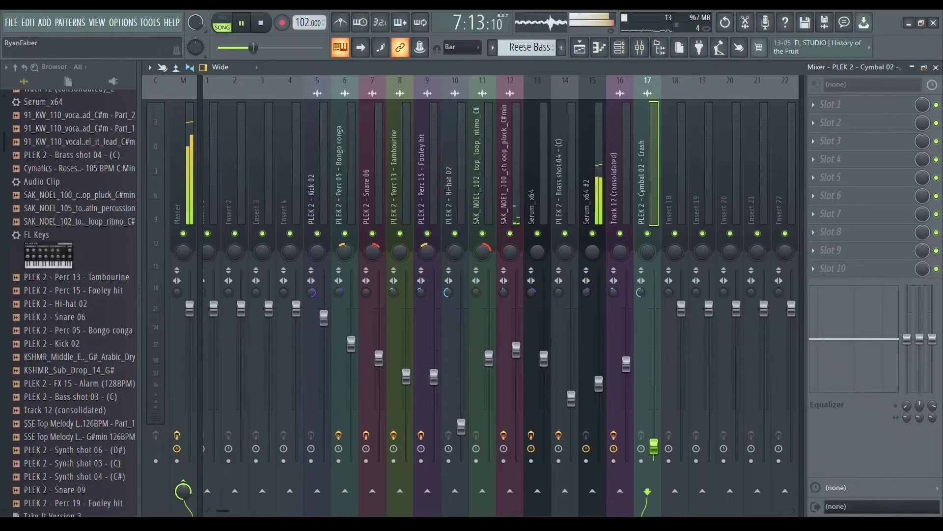
# - Close the mixer and crash settings, place a PLEK 2 - Cymbal 02 - Crash clip on Track 11 midway through bar 14, and trim it short
pyautogui.click(936, 68)
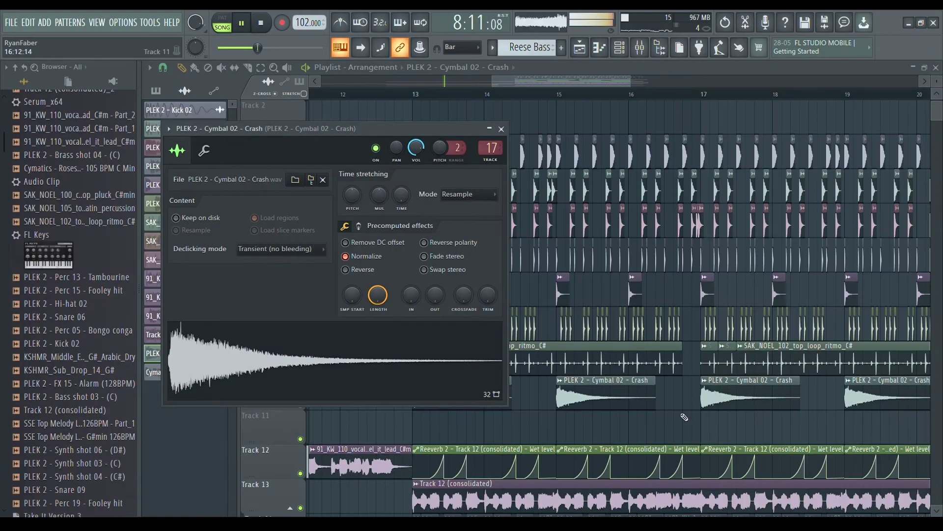
pyautogui.click(505, 125)
pyautogui.moveTo(536, 427); pyautogui.dragTo(560, 429)
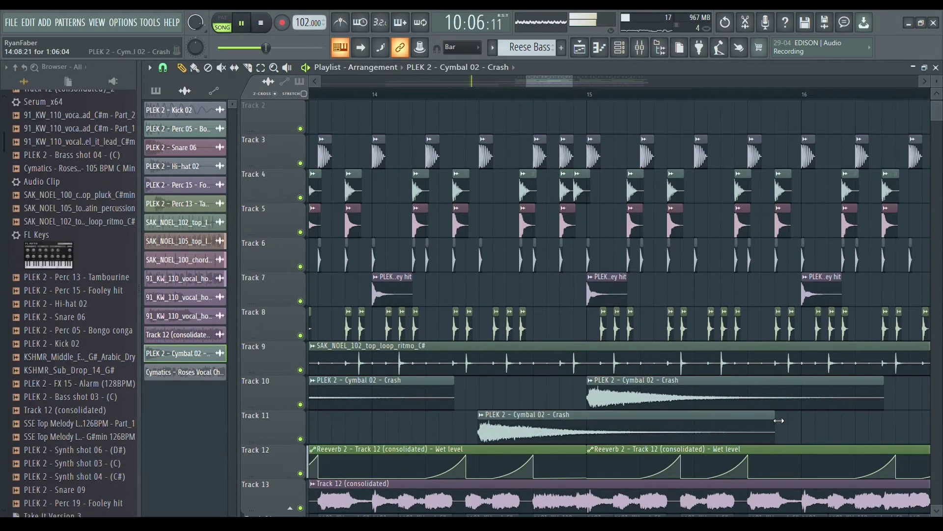
pyautogui.moveTo(779, 420); pyautogui.dragTo(478, 416)
pyautogui.press('space')
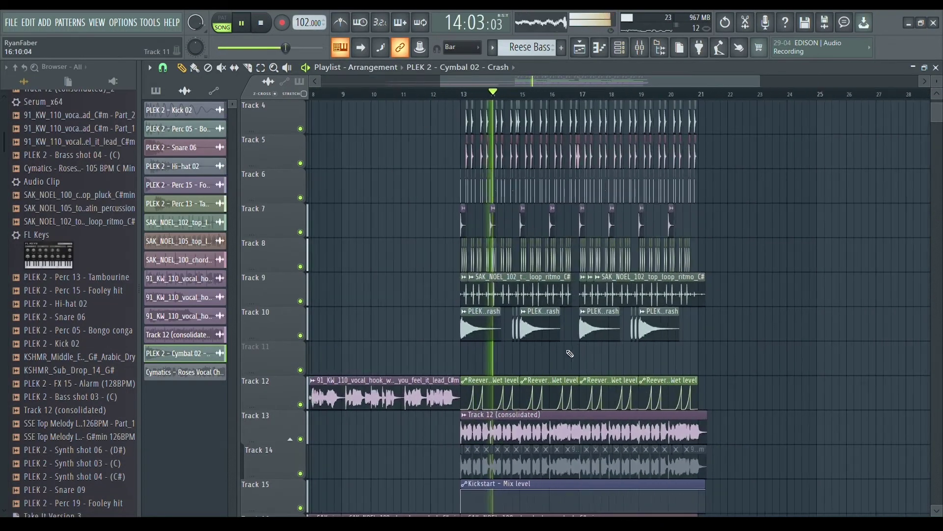
# - Place PLEK 2 - Snare 07 clips on Track 20 from bar 9 to start a snare build-up
pyautogui.scroll(-5, 570, 354)
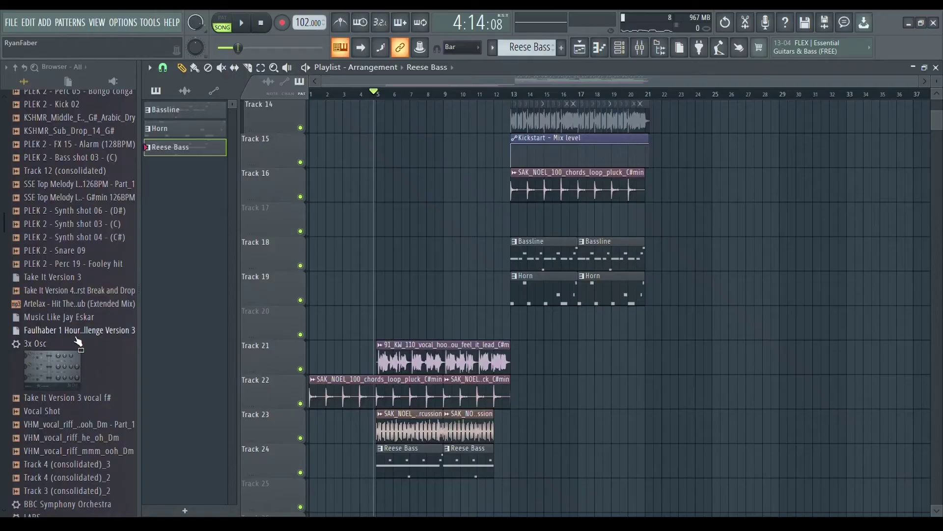
pyautogui.scroll(3, 58, 472)
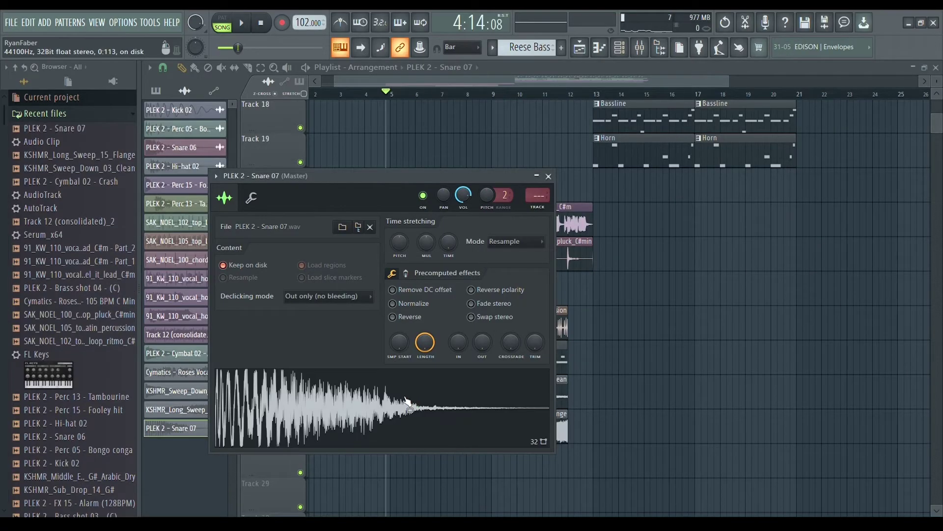
pyautogui.moveTo(403, 406); pyautogui.dragTo(434, 162)
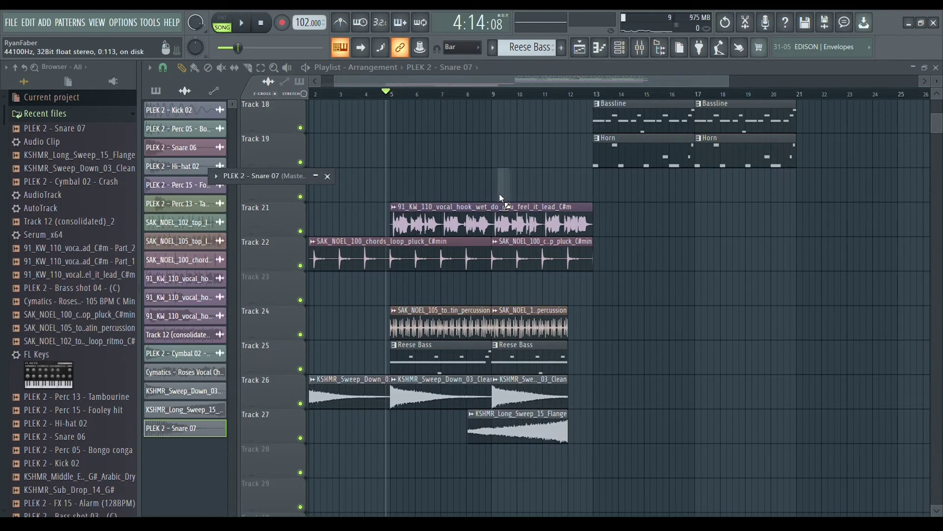
pyautogui.moveTo(498, 197); pyautogui.dragTo(496, 186)
pyautogui.press('space')
pyautogui.scroll(3, 496, 185)
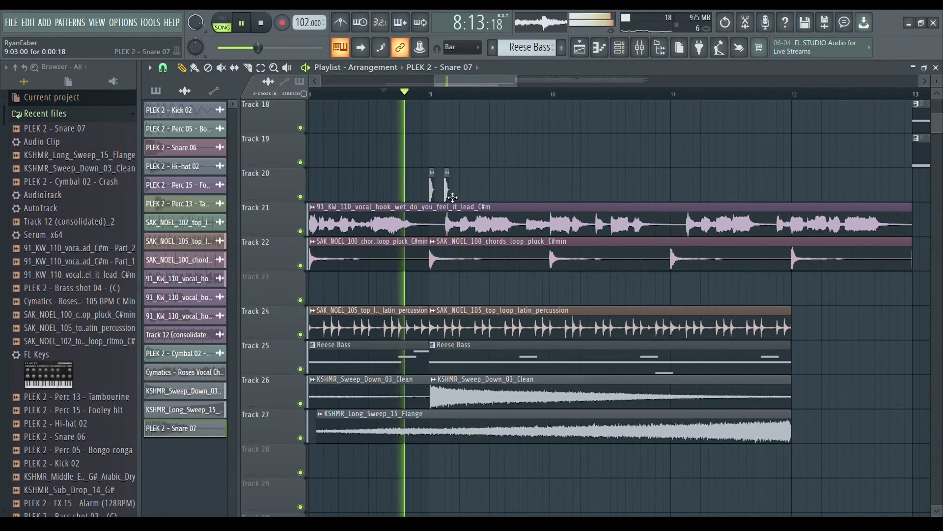
pyautogui.moveTo(452, 195); pyautogui.dragTo(459, 197)
pyautogui.click(487, 196)
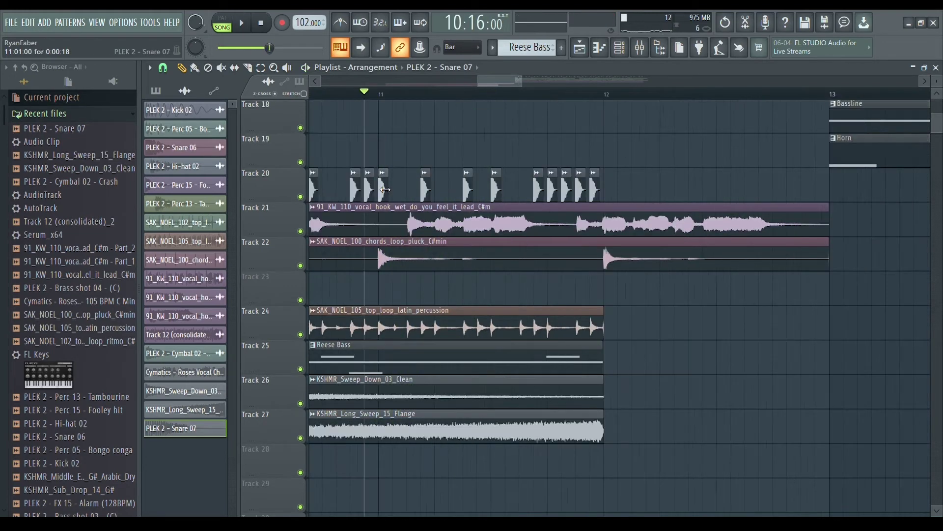
# - Replace the build-up snare's sample with PLEK 2 - Snare 08 and play back the result
pyautogui.doubleClick(383, 190)
pyautogui.press('space')
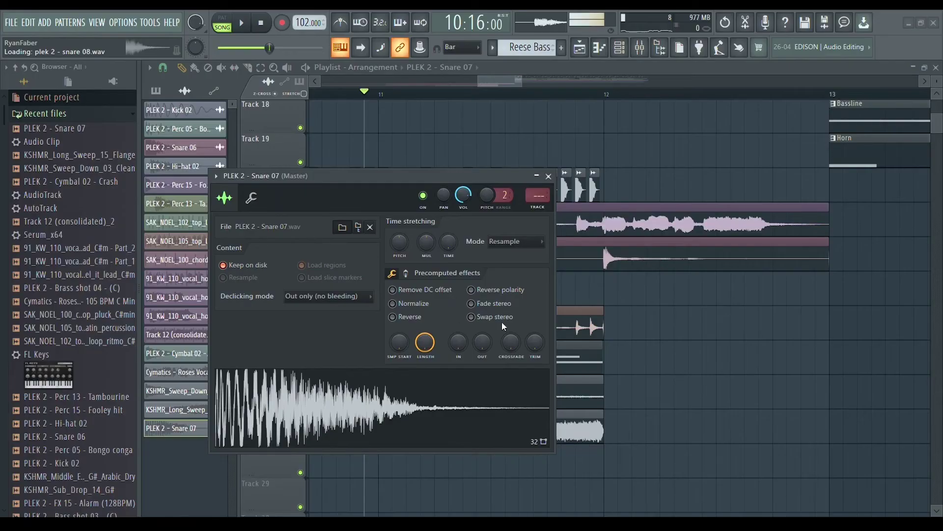
pyautogui.press('space')
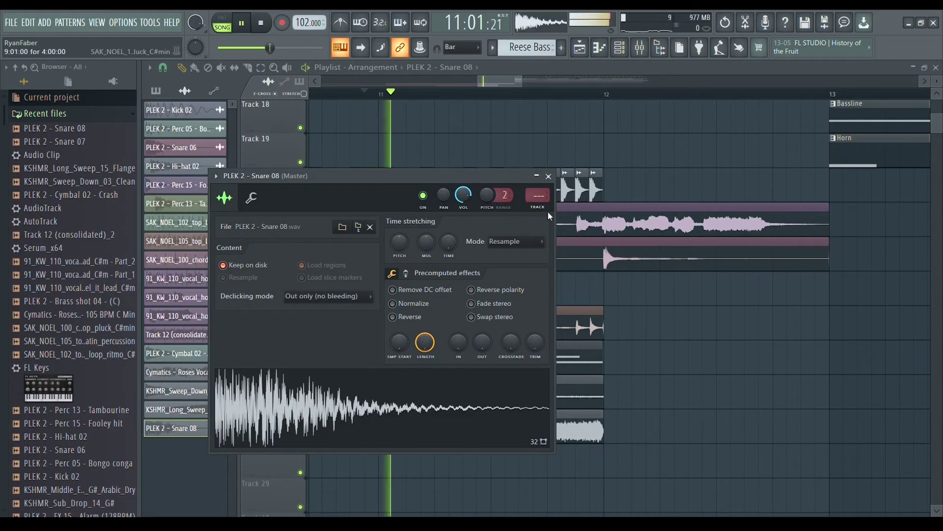
pyautogui.click(549, 176)
pyautogui.scroll(-4, 366, 226)
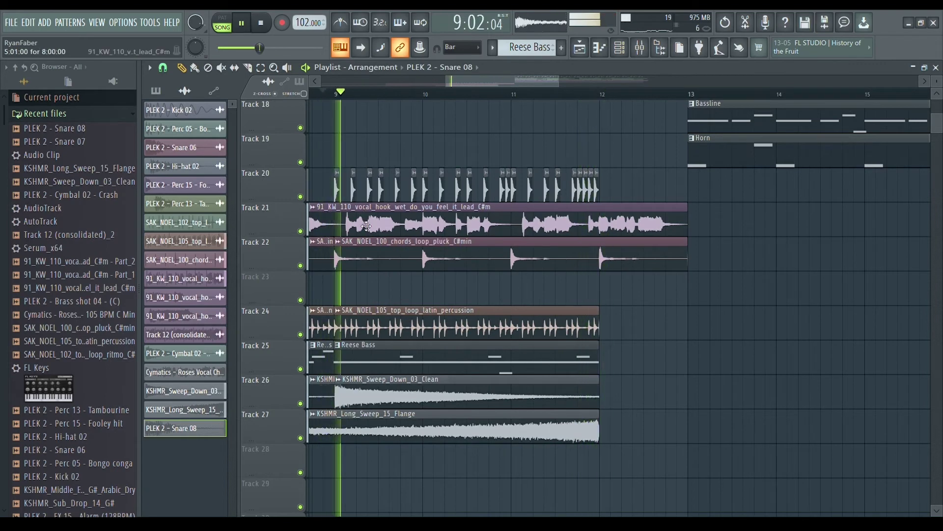
# - Add more PLEK 2 - Snare 05 clips on Track 19 at the end of bar 11
pyautogui.scroll(4, 580, 201)
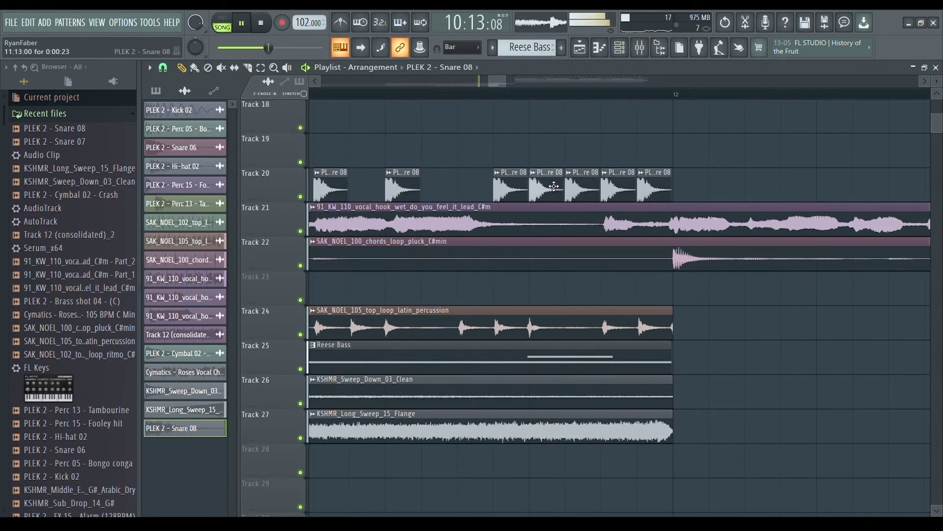
pyautogui.scroll(3, 560, 188)
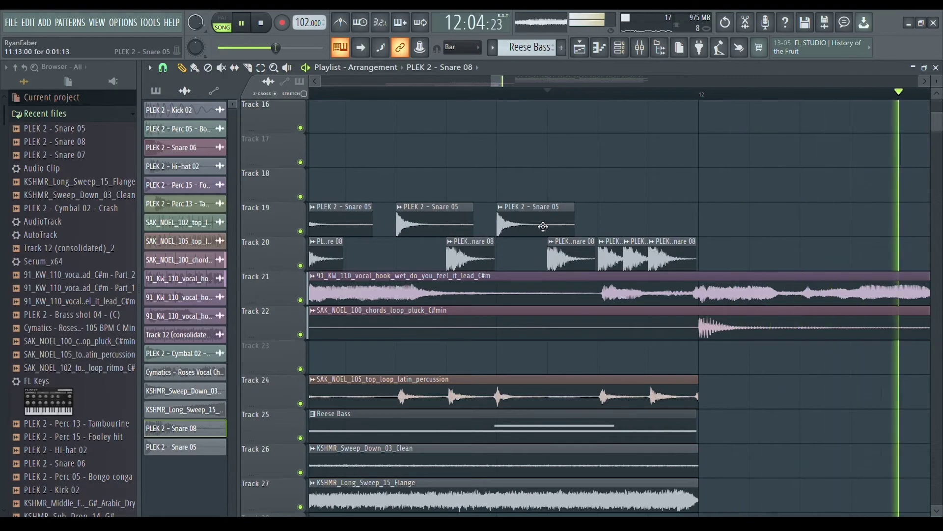
pyautogui.click(602, 222)
pyautogui.moveTo(642, 217); pyautogui.dragTo(673, 217)
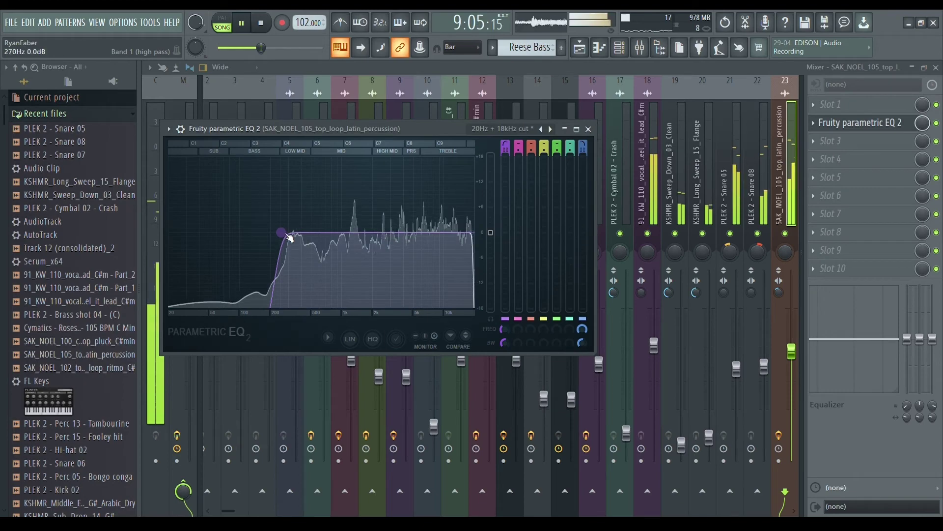
# - Close the latin percussion loop's Fruity parametric EQ 2 and the mixer, and look over the intro and build-up arrangement
pyautogui.click(588, 130)
pyautogui.click(936, 67)
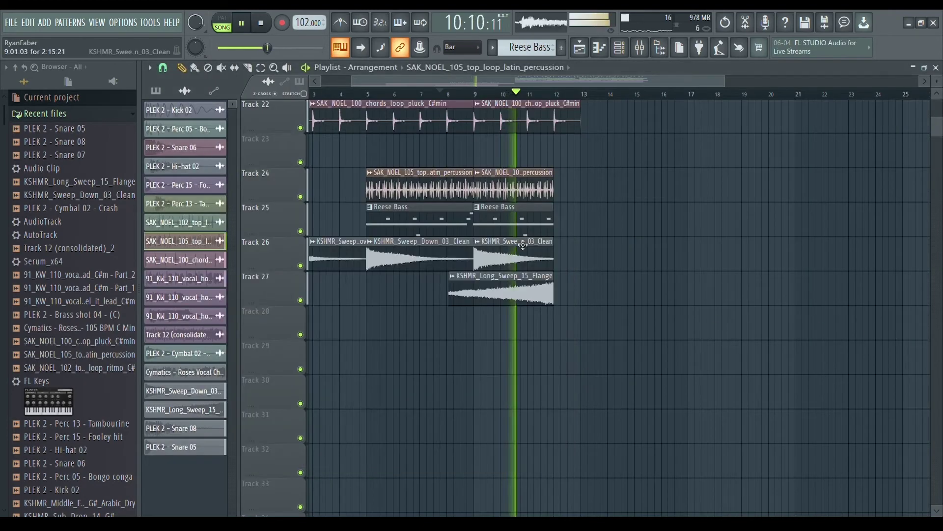
pyautogui.scroll(2, 372, 380)
pyautogui.scroll(-1, 361, 387)
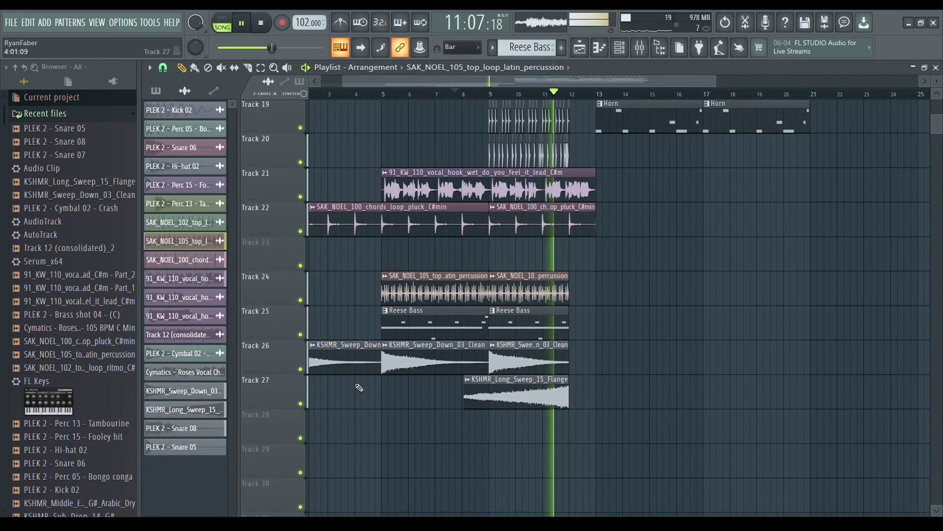
pyautogui.scroll(-3, 360, 387)
pyautogui.scroll(4, 335, 381)
pyautogui.scroll(5, 682, 273)
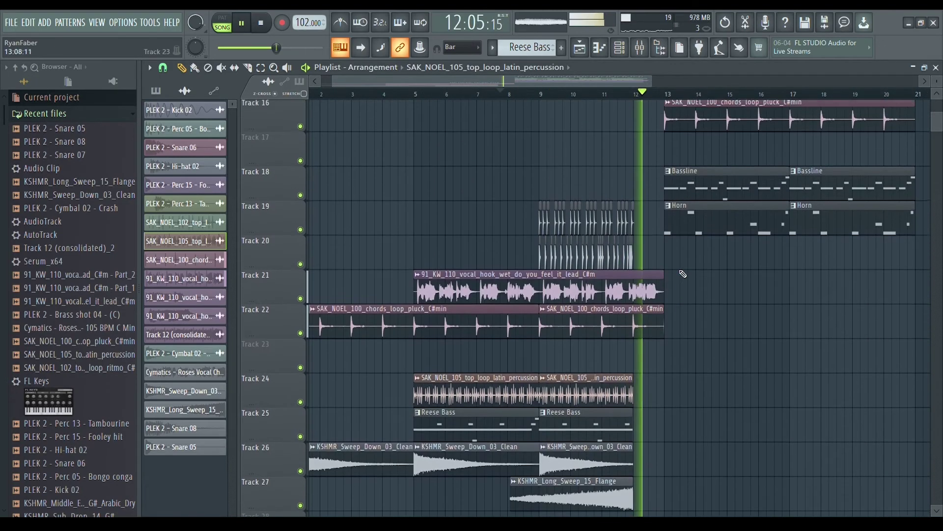
pyautogui.scroll(-2, 680, 385)
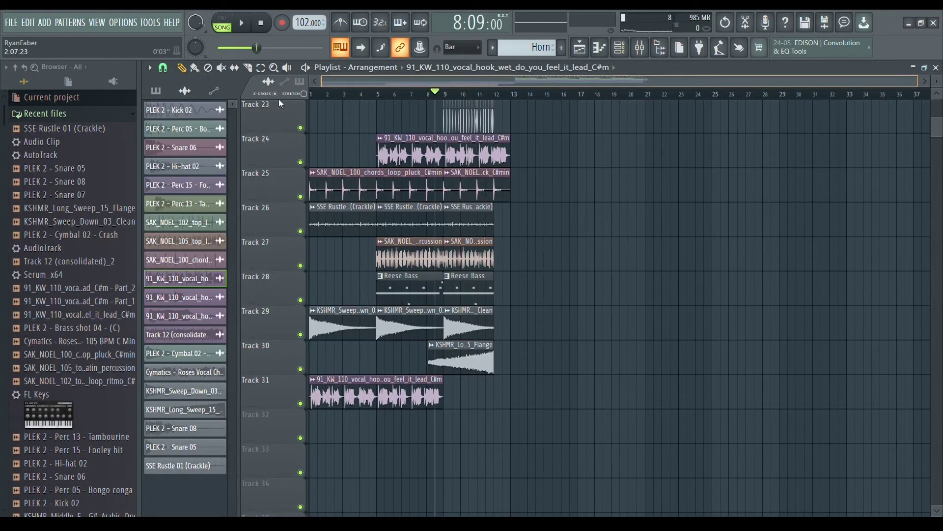
# - Slice the 91_KW_110_vocal_hook_wet_do_you_feel_it_lead_C#m clip on Track 31 around the middle of bar 1 and toggle playback
pyautogui.scroll(5, 281, 488)
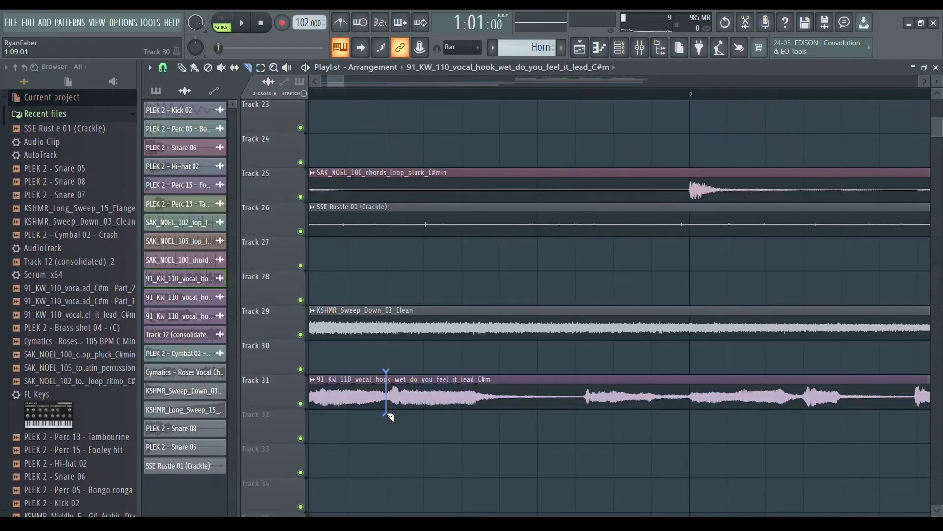
pyautogui.scroll(3, 410, 399)
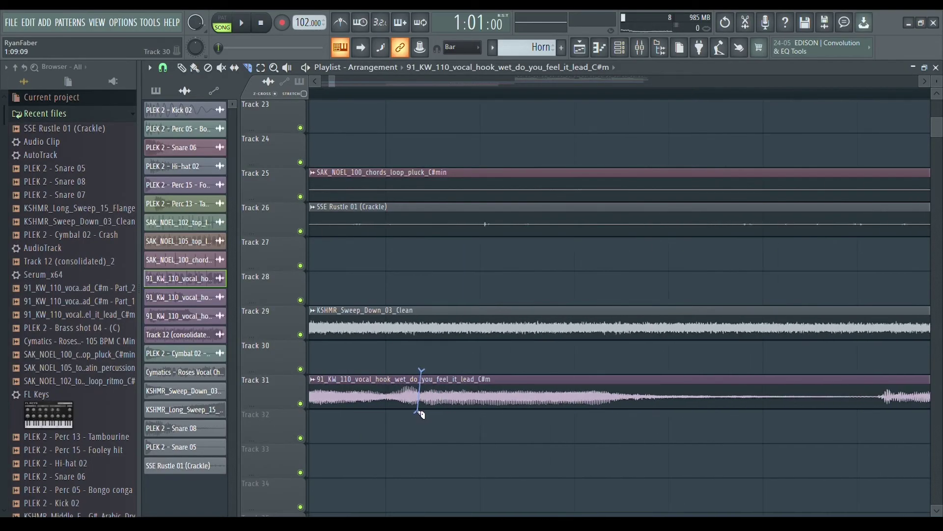
pyautogui.scroll(-3, 595, 432)
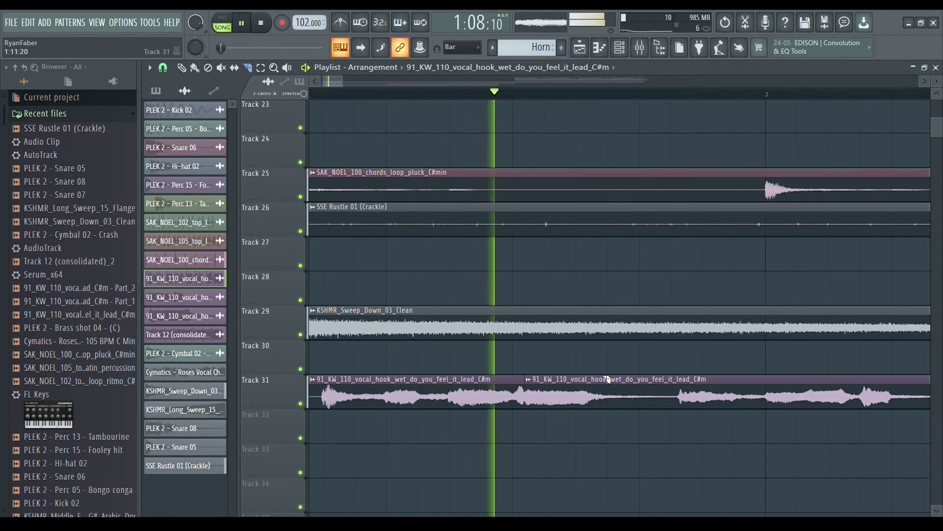
pyautogui.moveTo(608, 432); pyautogui.dragTo(609, 433)
pyautogui.scroll(-3, 618, 442)
pyautogui.press('space')
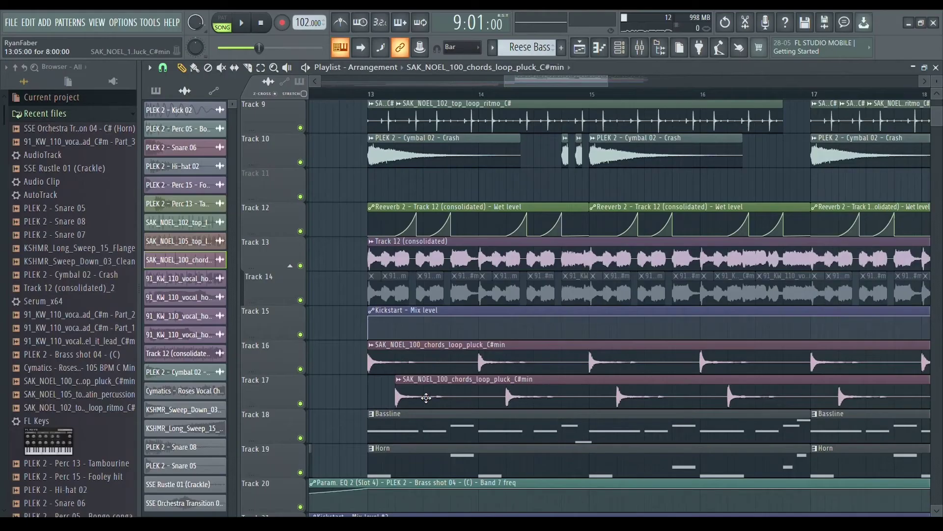
# - Make room above the Bassline and add SAK_NOEL_100_chords_loop_pluck_C#min copies on Tracks 18 and 19, starting at the third and fourth beats of bar 13
pyautogui.keyDown('ctrl'); pyautogui.scroll(-1, 426, 398); pyautogui.keyUp('ctrl')
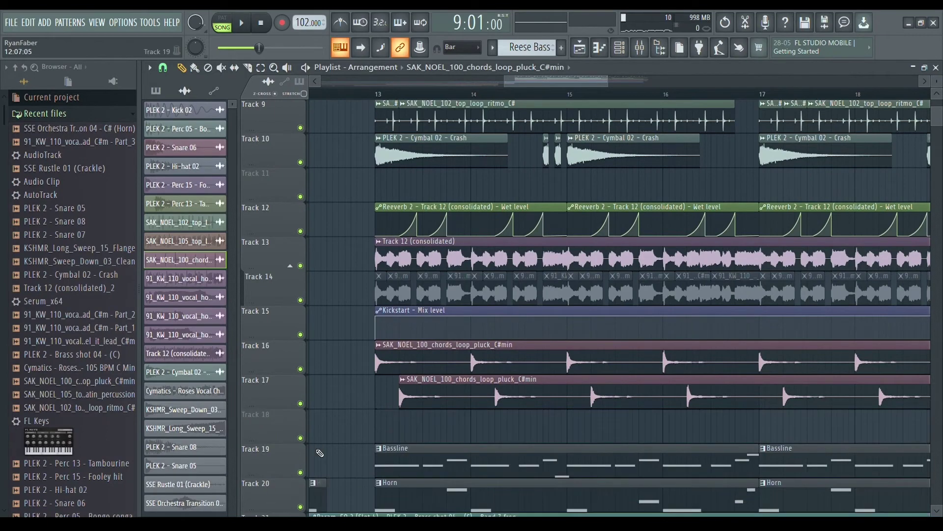
pyautogui.scroll(-2, 298, 405)
pyautogui.click(322, 469)
pyautogui.keyDown('ctrl'); pyautogui.scroll(3, 413, 376); pyautogui.keyUp('ctrl')
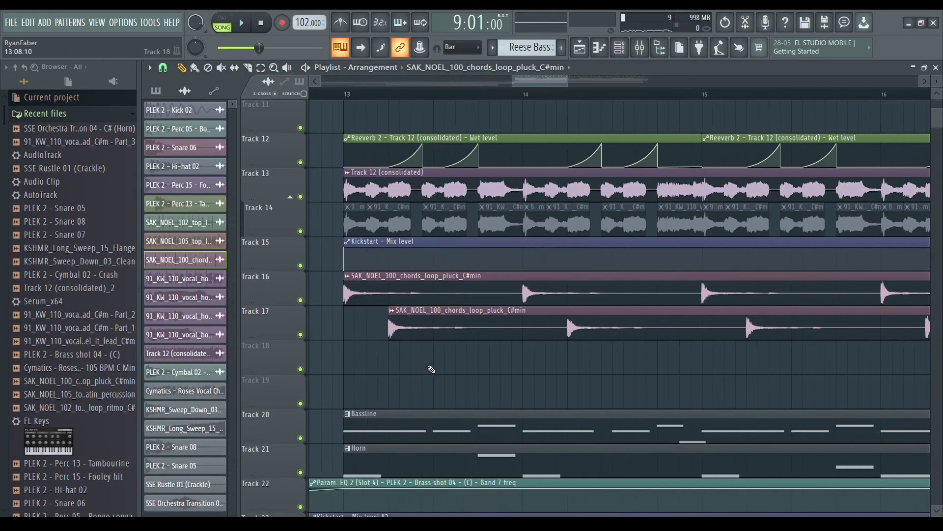
pyautogui.click(433, 333)
pyautogui.click(451, 371)
pyautogui.click(483, 395)
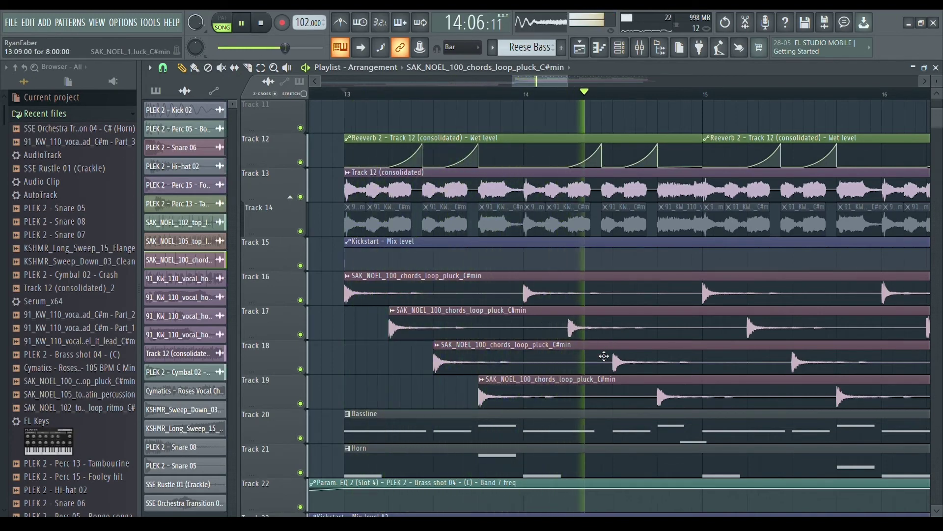
# - Select the four SAK_NOEL_100_chords_loop_pluck_C#min clips on Tracks 16 to 19 and shift them two steps later
pyautogui.scroll(-5, 604, 356)
pyautogui.moveTo(428, 269); pyautogui.dragTo(793, 411)
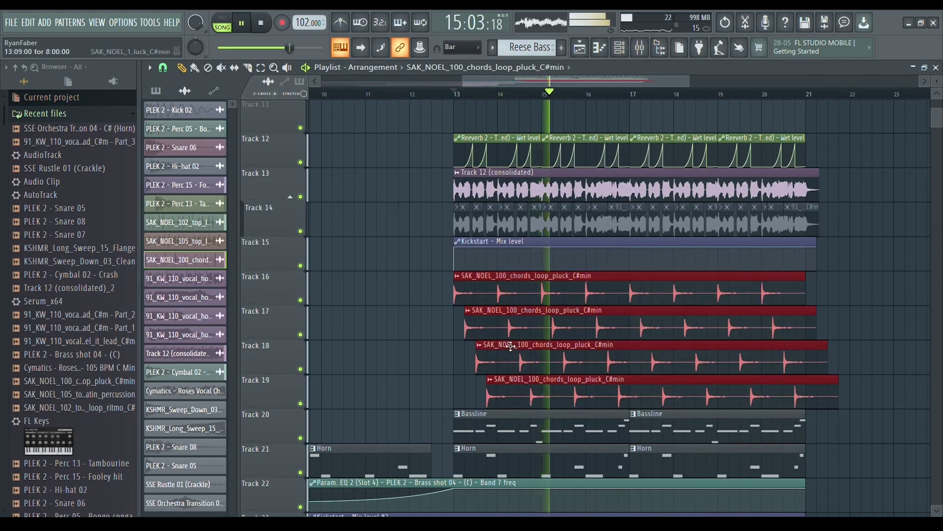
pyautogui.scroll(5, 484, 315)
pyautogui.moveTo(415, 297)
pyautogui.mouseDown()
pyautogui.moveTo(441, 297)
pyautogui.moveTo(432, 302)
pyautogui.mouseUp()
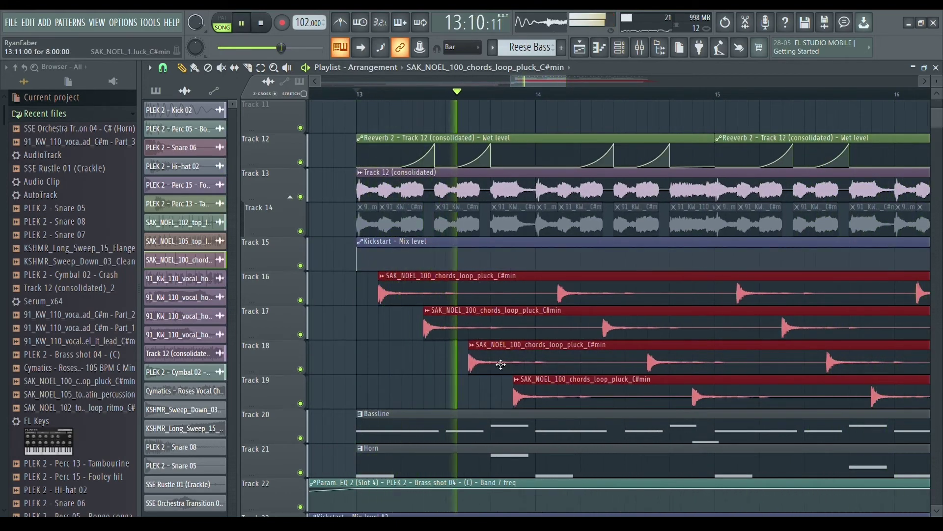
pyautogui.click(501, 364)
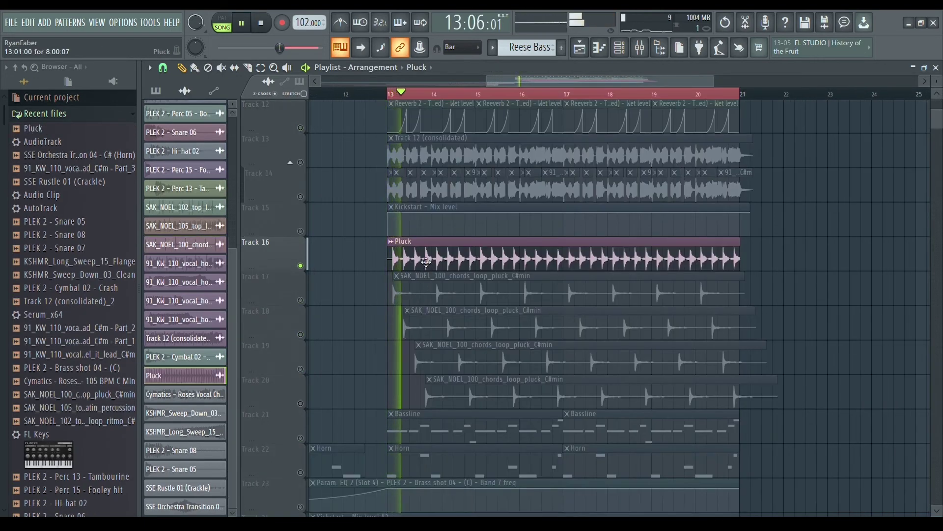
# - Open the channel settings of the Pluck clip on Track 16 and look over the drop's tracks from bar 13
pyautogui.doubleClick(398, 247)
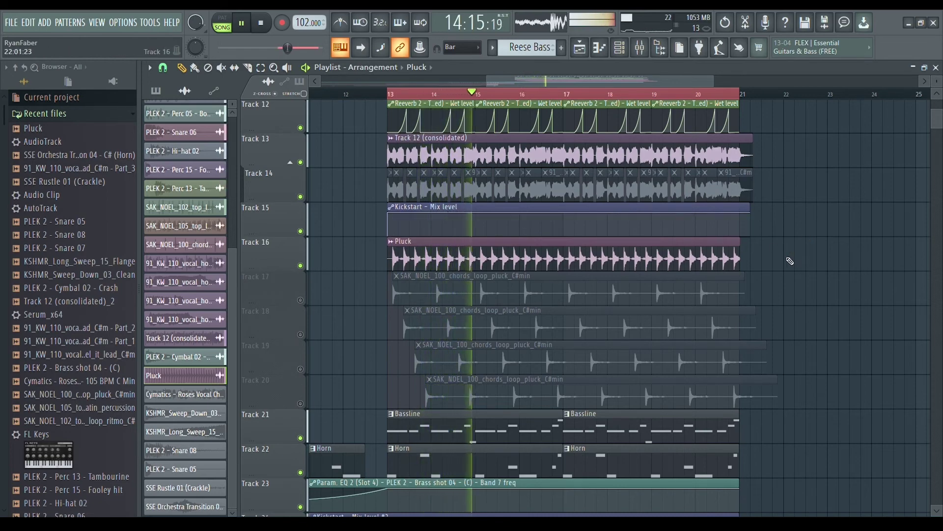
pyautogui.scroll(3, 782, 253)
pyautogui.scroll(-6, 742, 284)
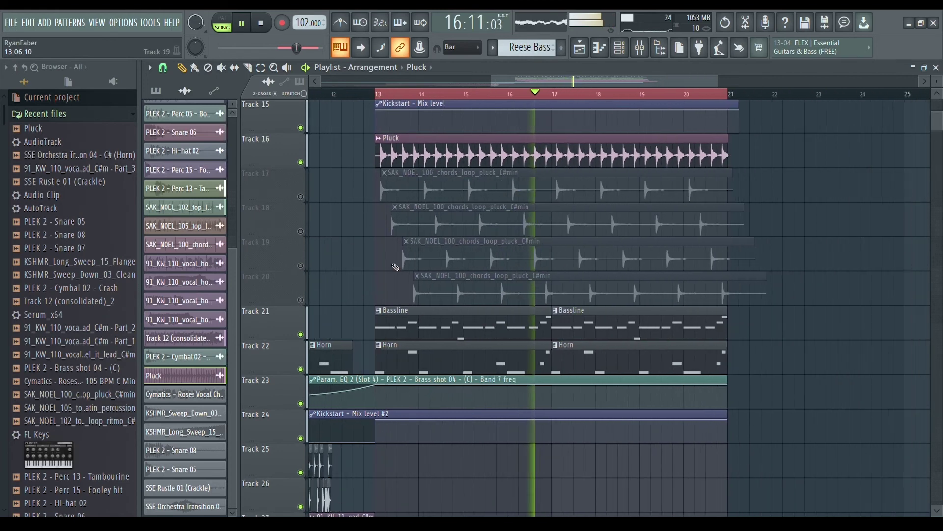
pyautogui.scroll(-2, 436, 362)
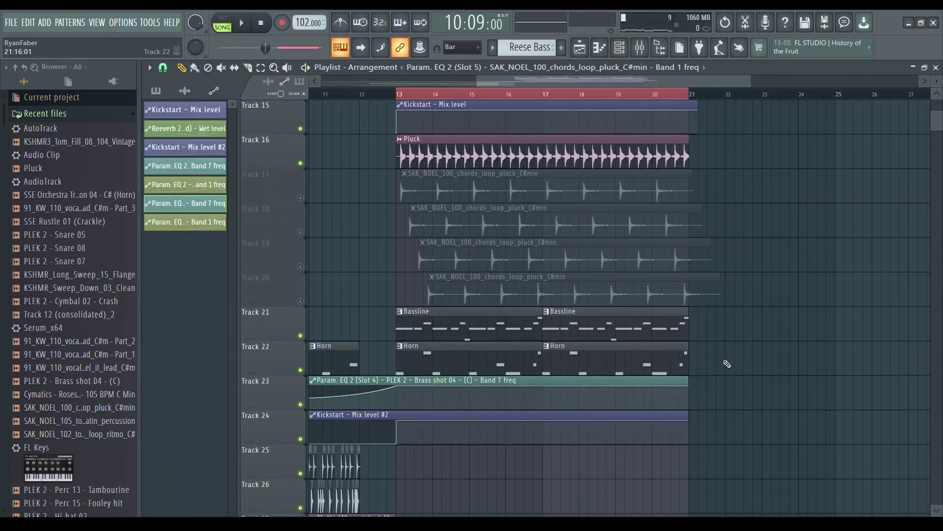
pyautogui.scroll(-4, 474, 437)
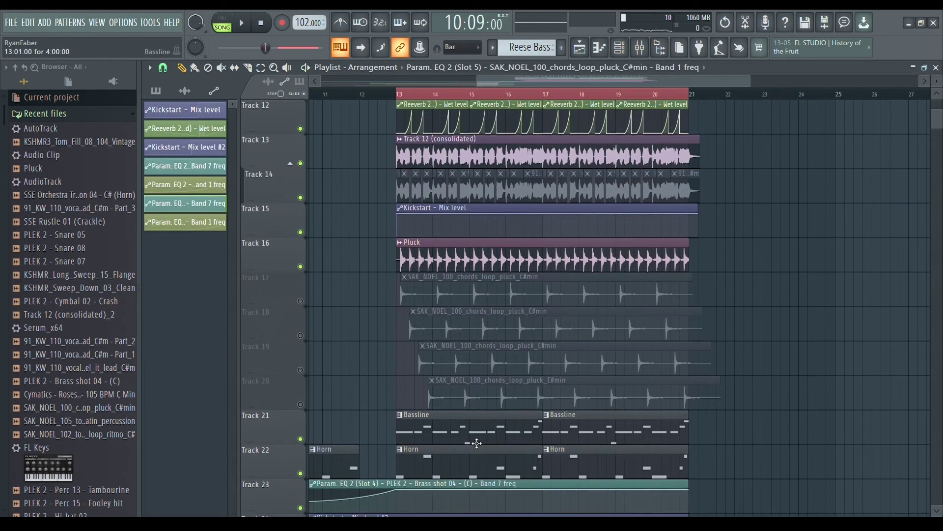
# - Add another Serum_x64 channel to the Bassline pattern with the same notes as the existing bass and the Deep Bass 3 preset
pyautogui.scroll(-3, 452, 347)
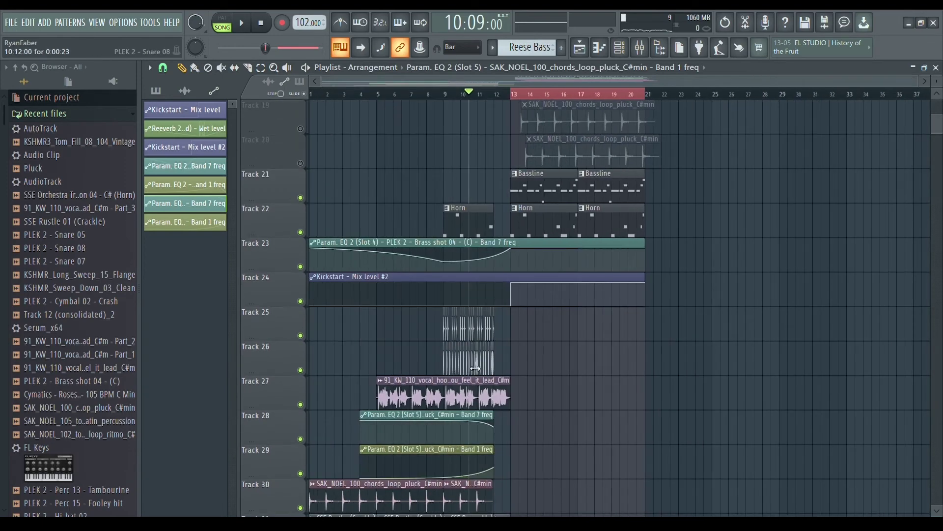
pyautogui.scroll(-5, 582, 371)
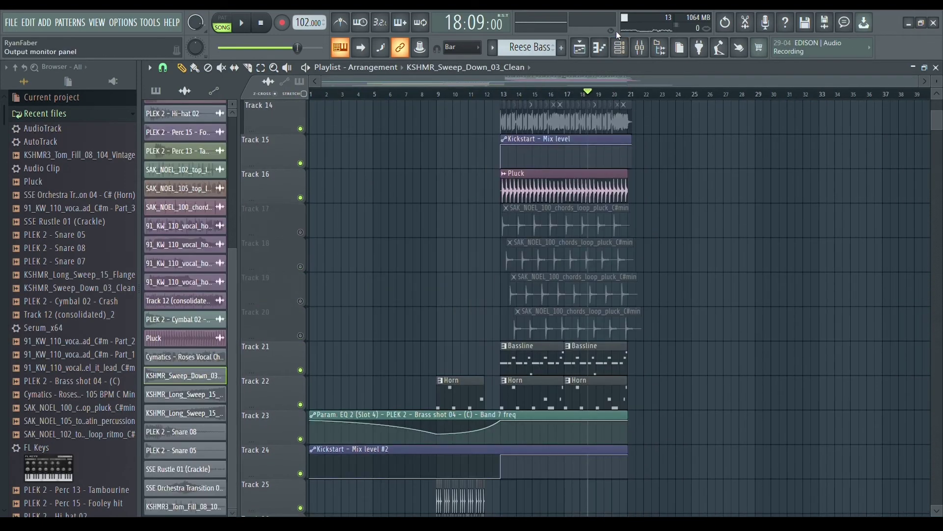
pyautogui.press('F6')
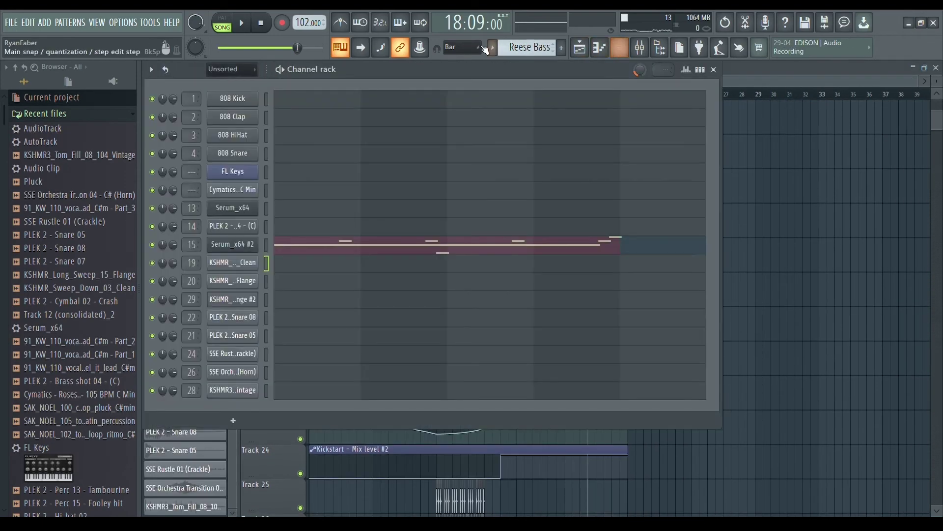
pyautogui.click(518, 64)
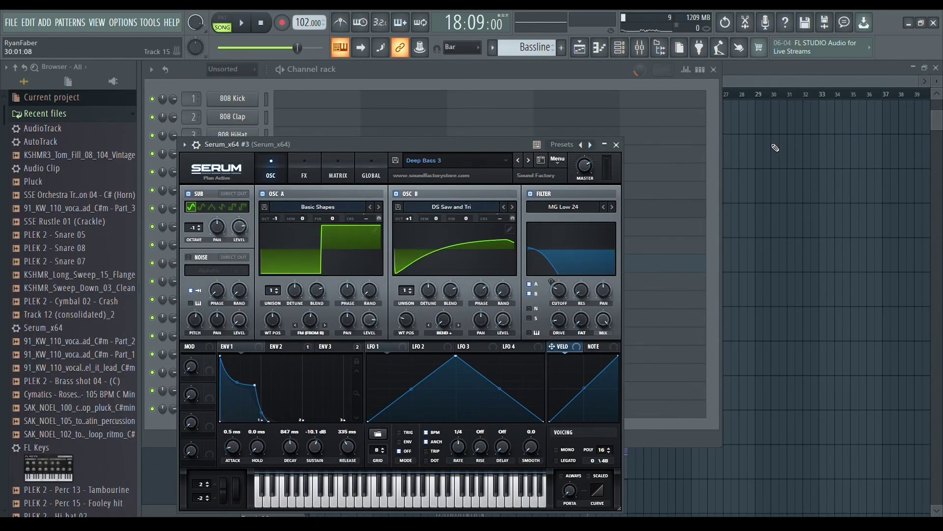
pyautogui.click(617, 145)
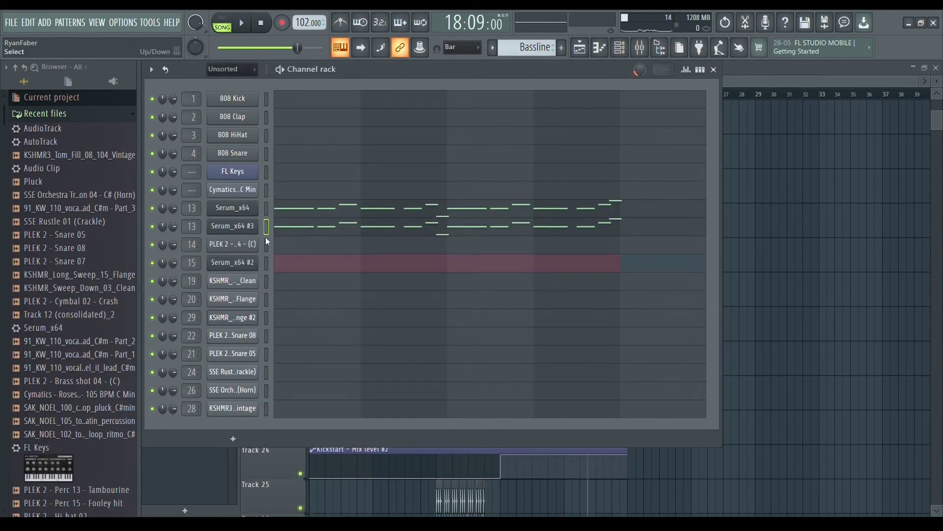
# - Route Serum_x64 #3 to mixer track 30 with Fruity parametric EQ 2 and Kickstart at 100% mix, and lower its volume to about 49%
pyautogui.click(232, 226)
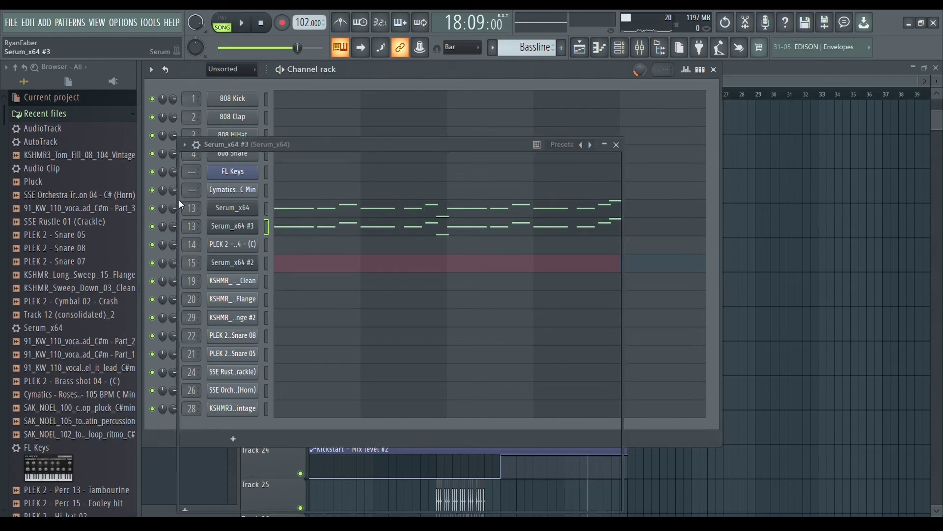
pyautogui.press('F9')
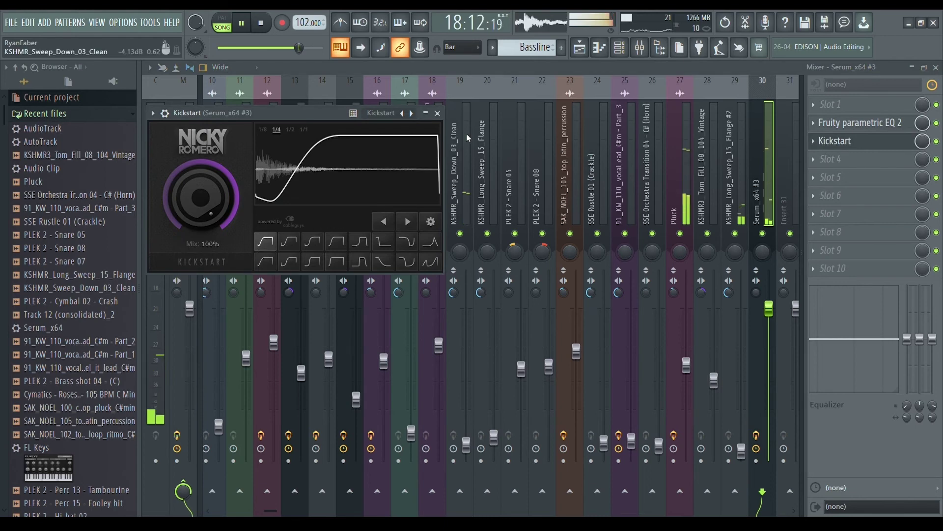
pyautogui.click(439, 113)
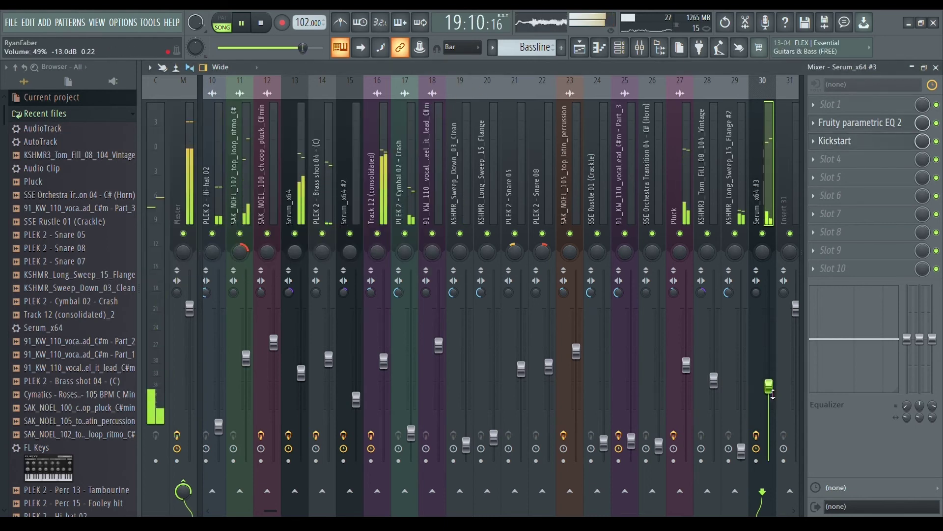